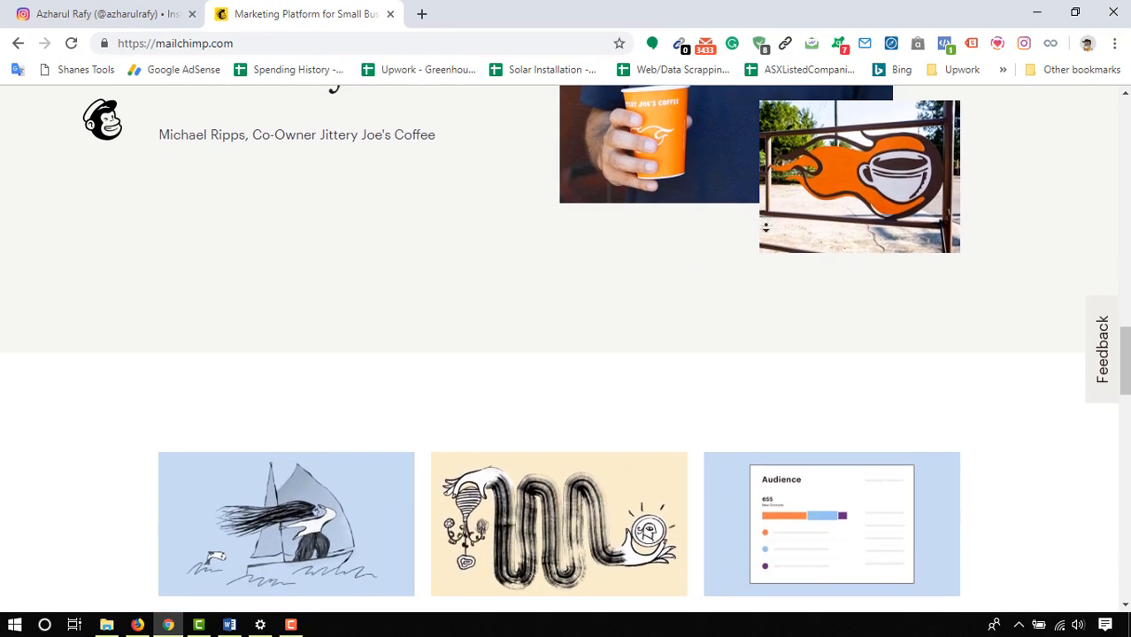
# - Review the Mailchimp feature overview and compare the Pro, Grow and Free plans on the pricing page
pyautogui.moveTo(1124, 384); pyautogui.dragTo(1124, 126)
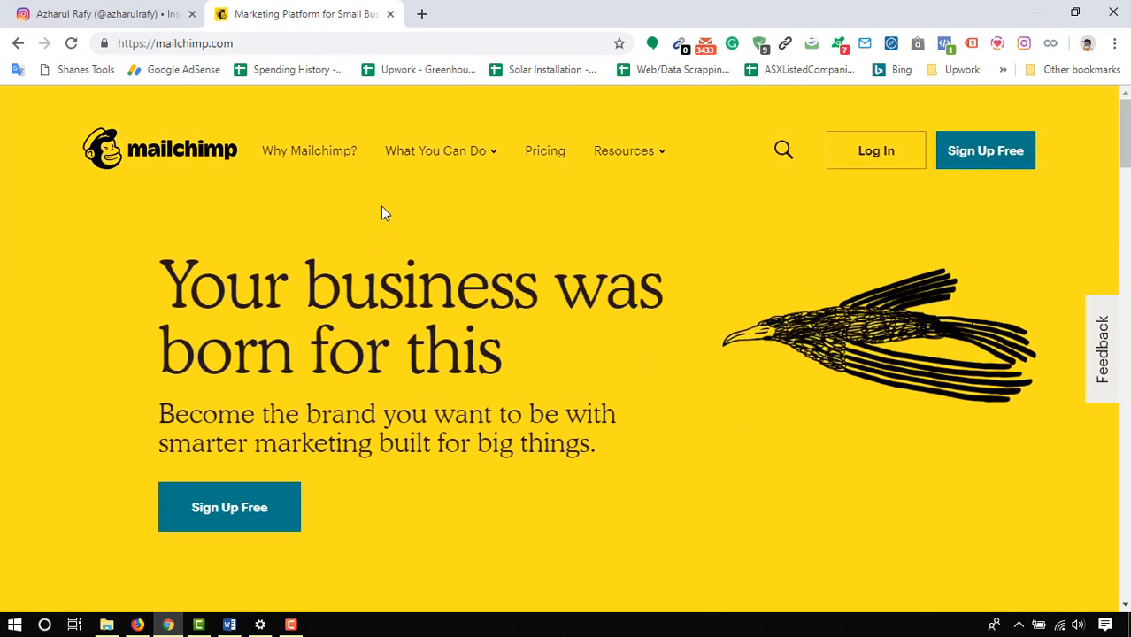
pyautogui.moveTo(462, 152)
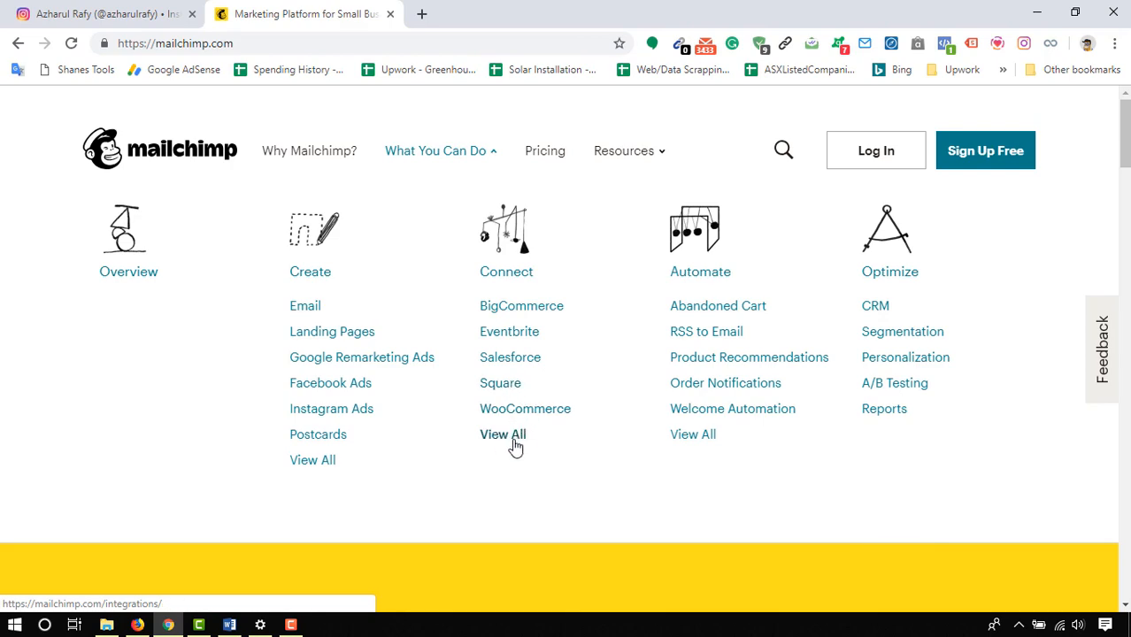
pyautogui.click(557, 151)
pyautogui.middleClick(1016, 336)
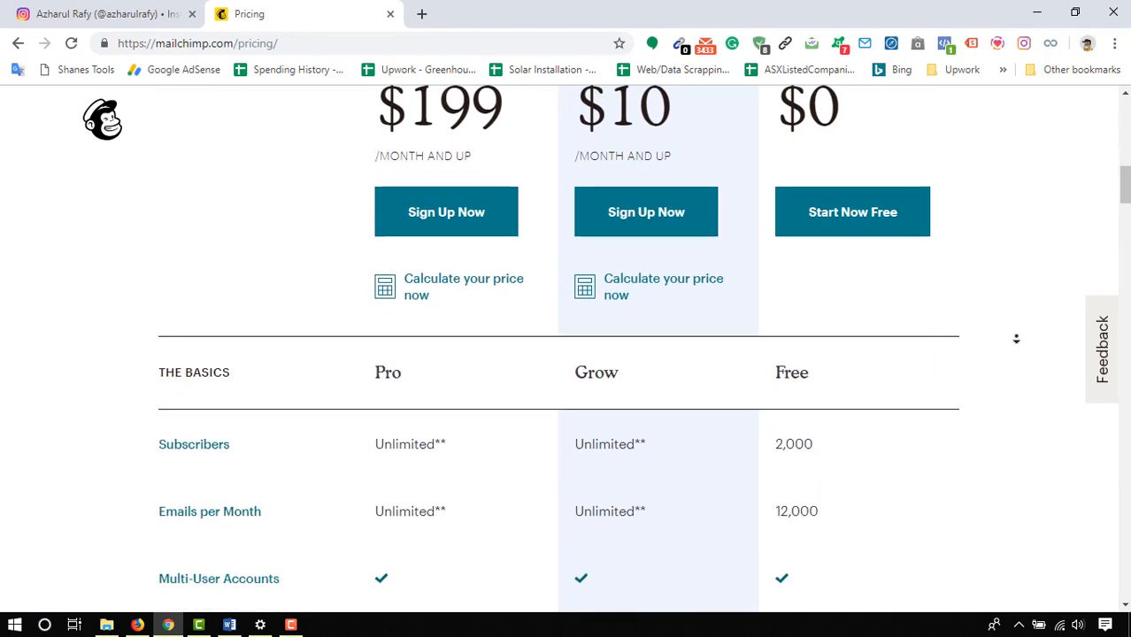
pyautogui.middleClick(1015, 338)
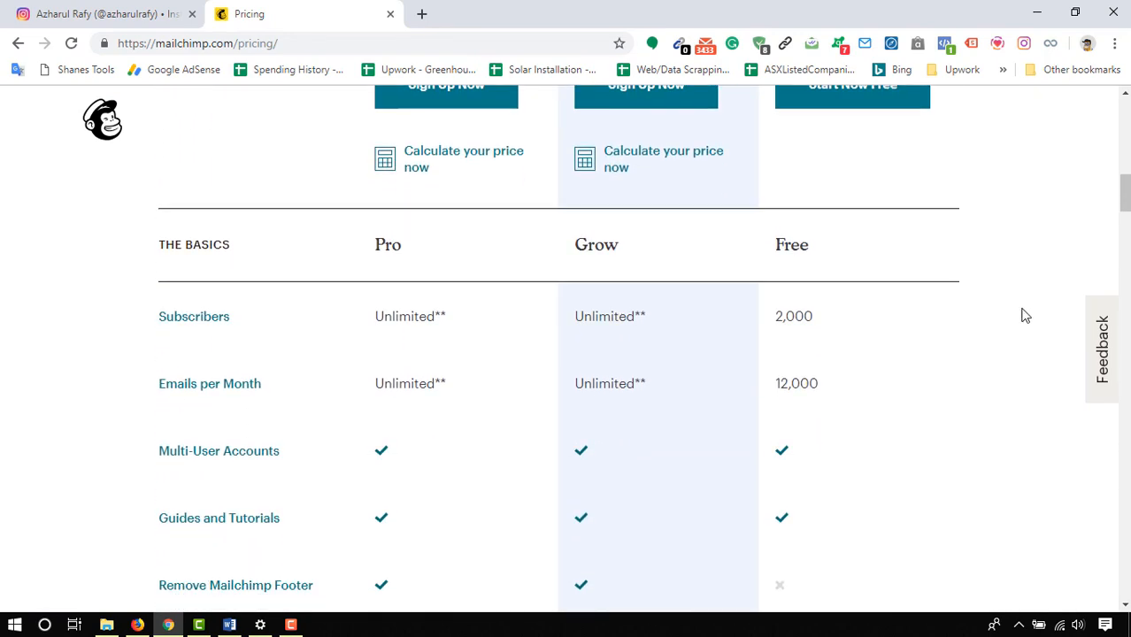
pyautogui.click(292, 624)
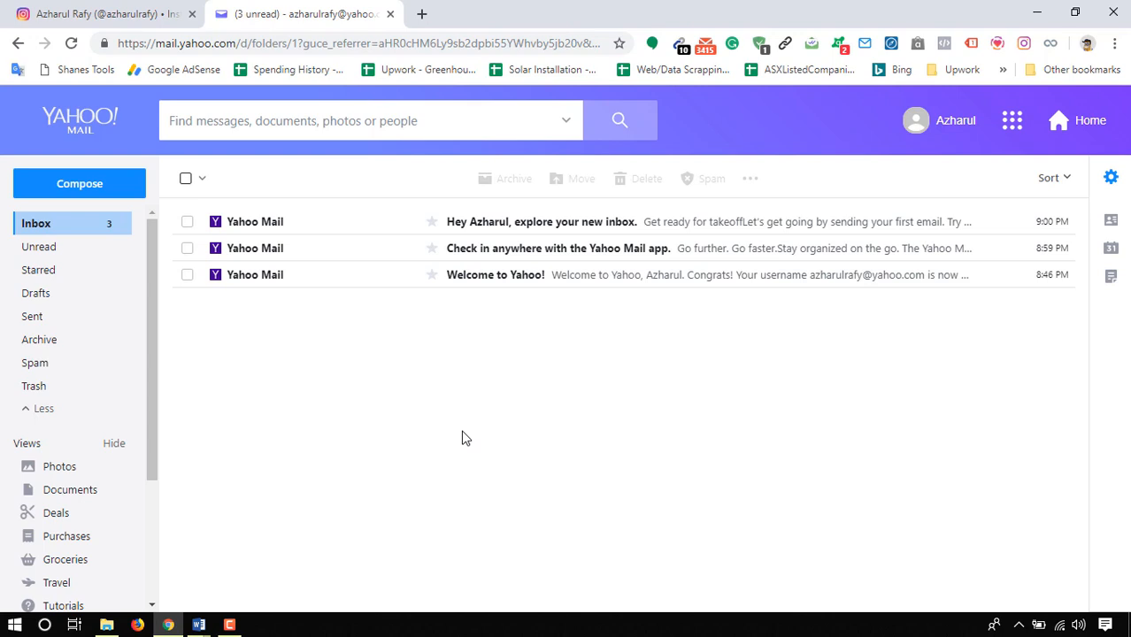
# - Open mailchimp.com in a new browser tab and start the free sign-up
pyautogui.click(422, 13)
pyautogui.write('mailchi')
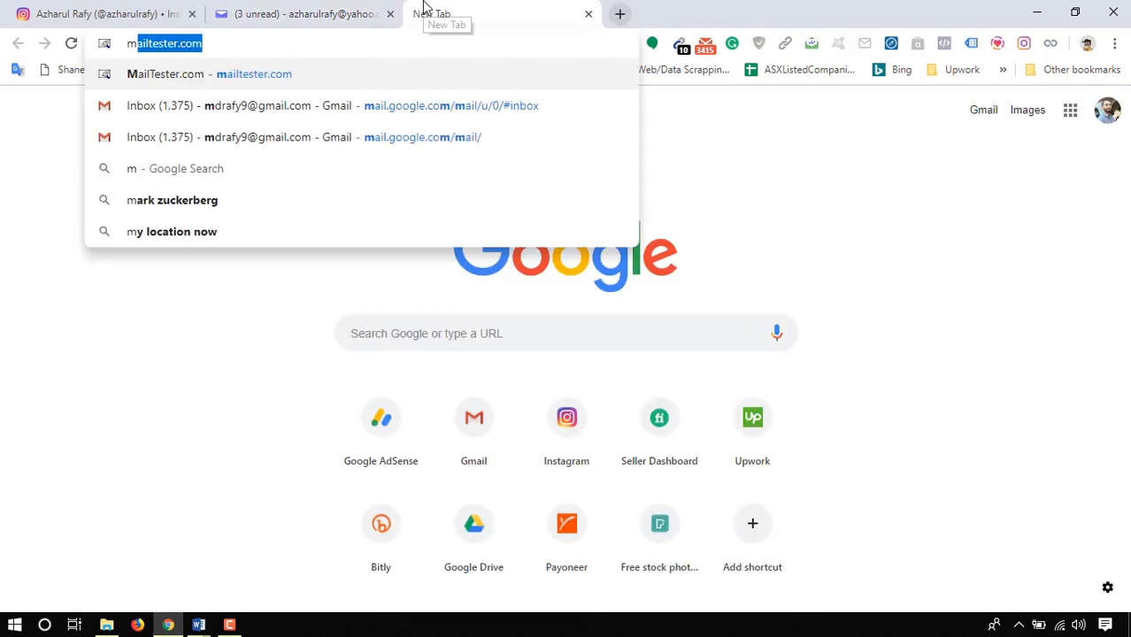
pyautogui.write('mp.com')
pyautogui.press('Return')
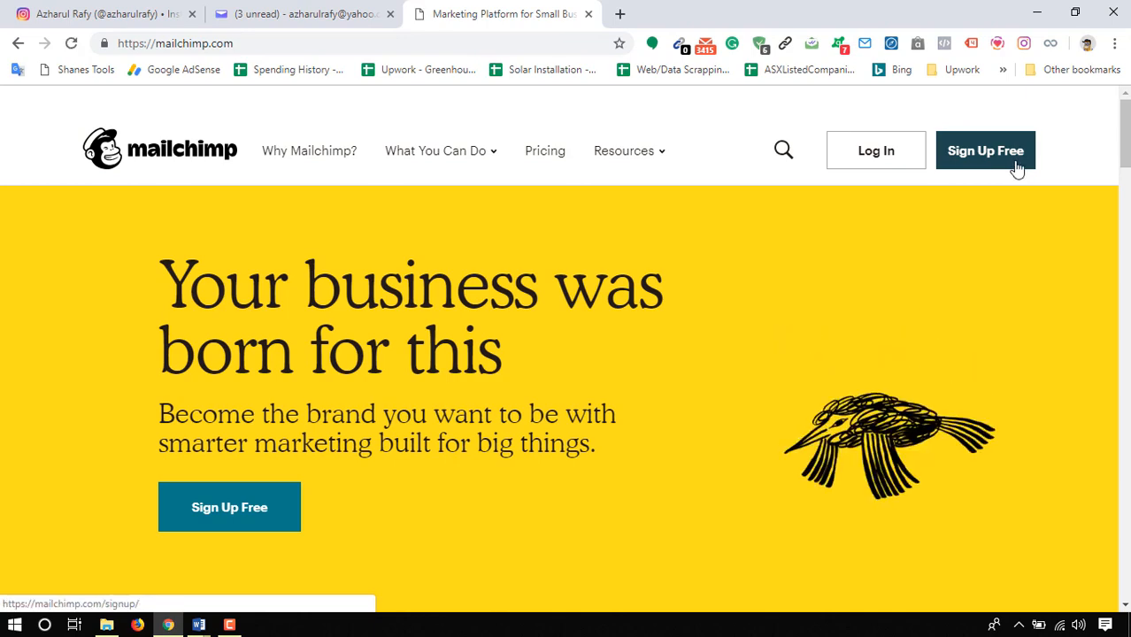
pyautogui.click(1018, 168)
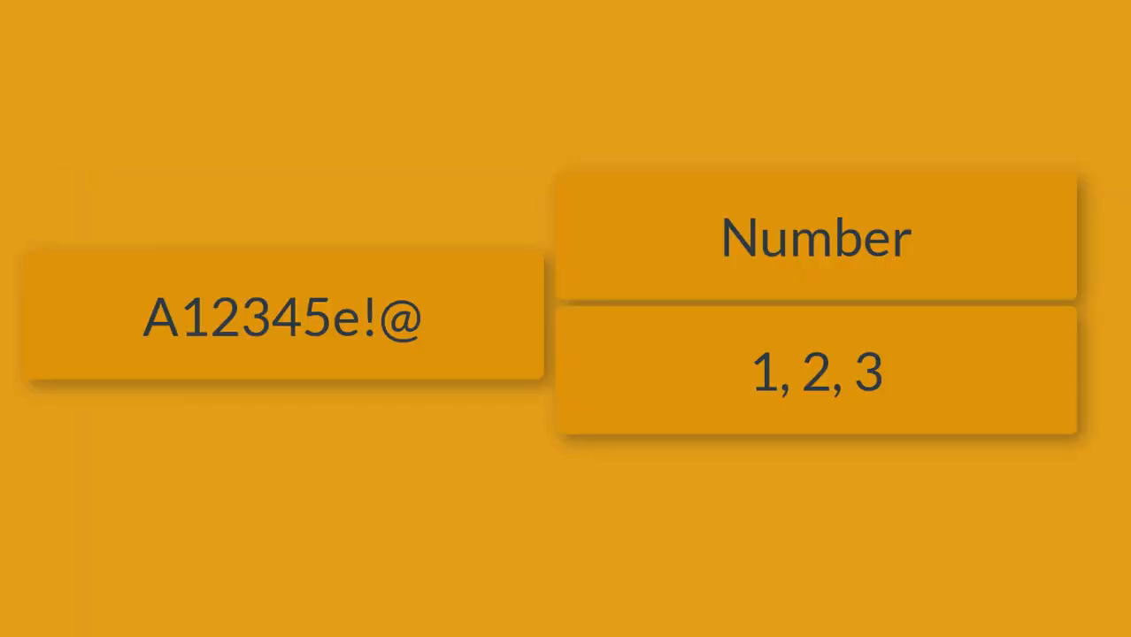
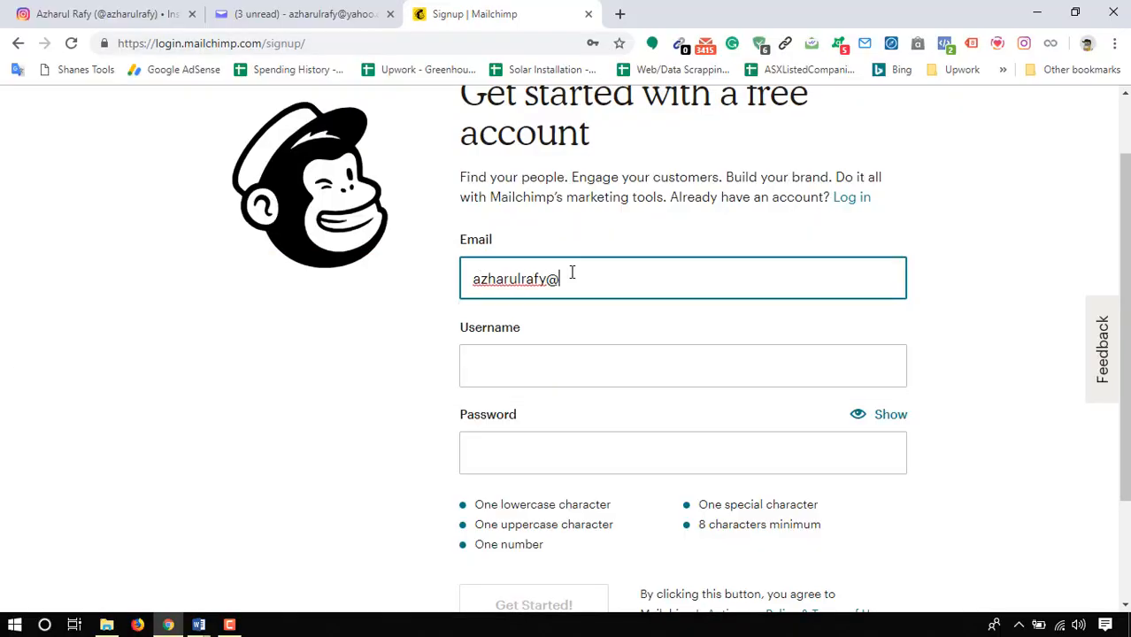
# - Fill in the sign-up form with the account's e-mail address, username and password, and submit it
pyautogui.press('Tab')
pyautogui.scroll(-2, 101, 181)
pyautogui.write('azyahoo')
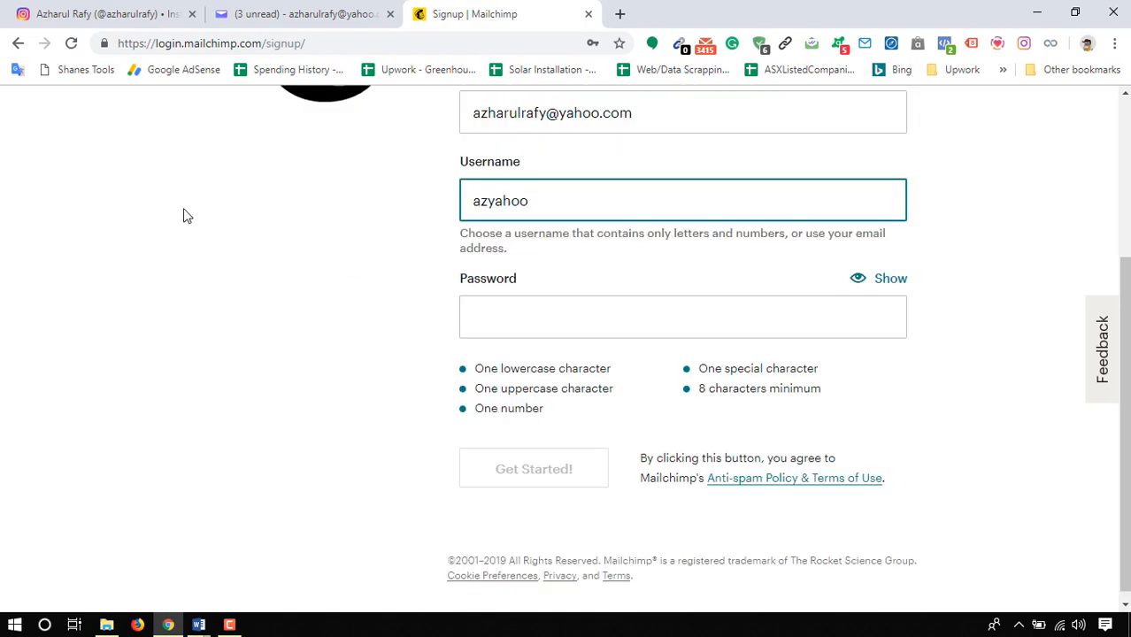
pyautogui.click(507, 326)
pyautogui.write('A•••••••••••')
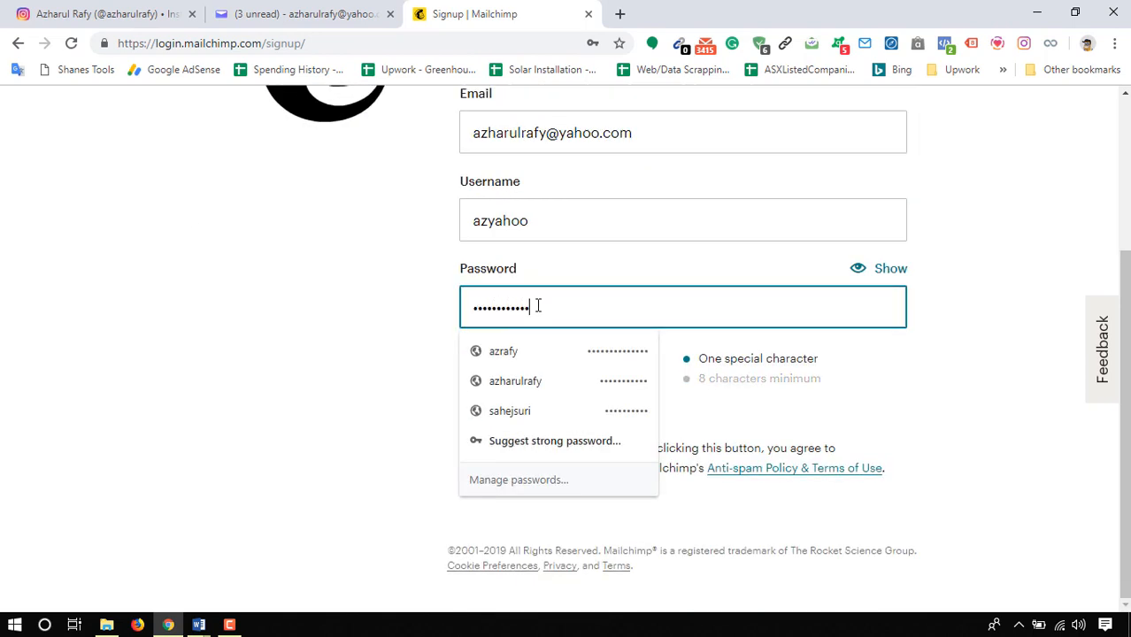
pyautogui.write('•')
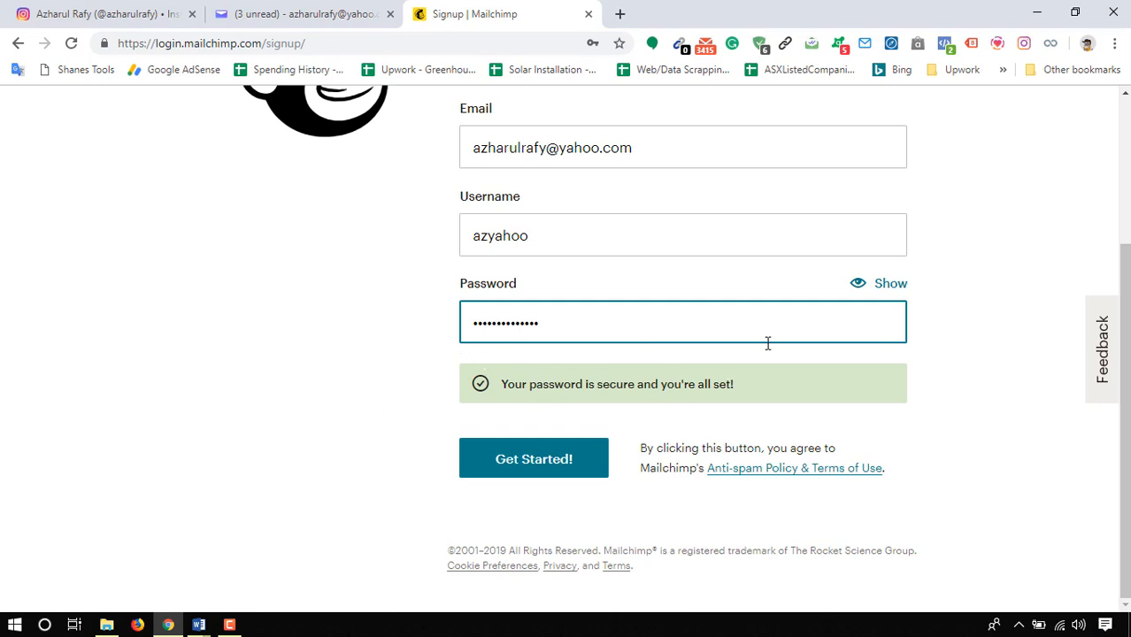
pyautogui.click(526, 479)
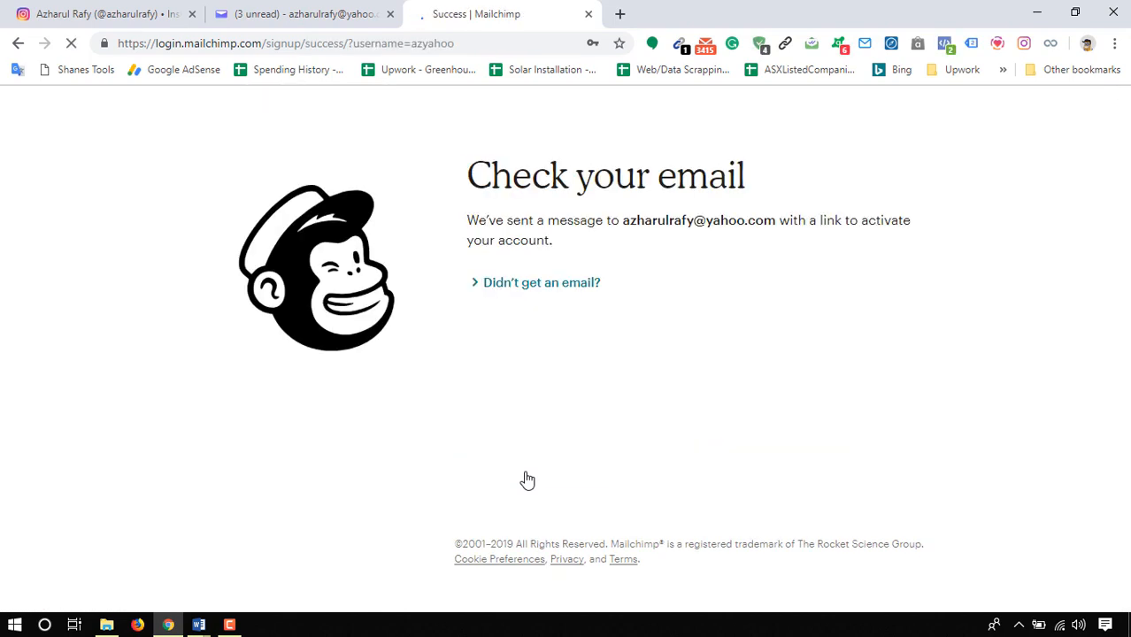
# - Activate the account from the Mailchimp activation e-mail in the refreshed Yahoo inbox and confirm not being a robot
pyautogui.click(620, 69)
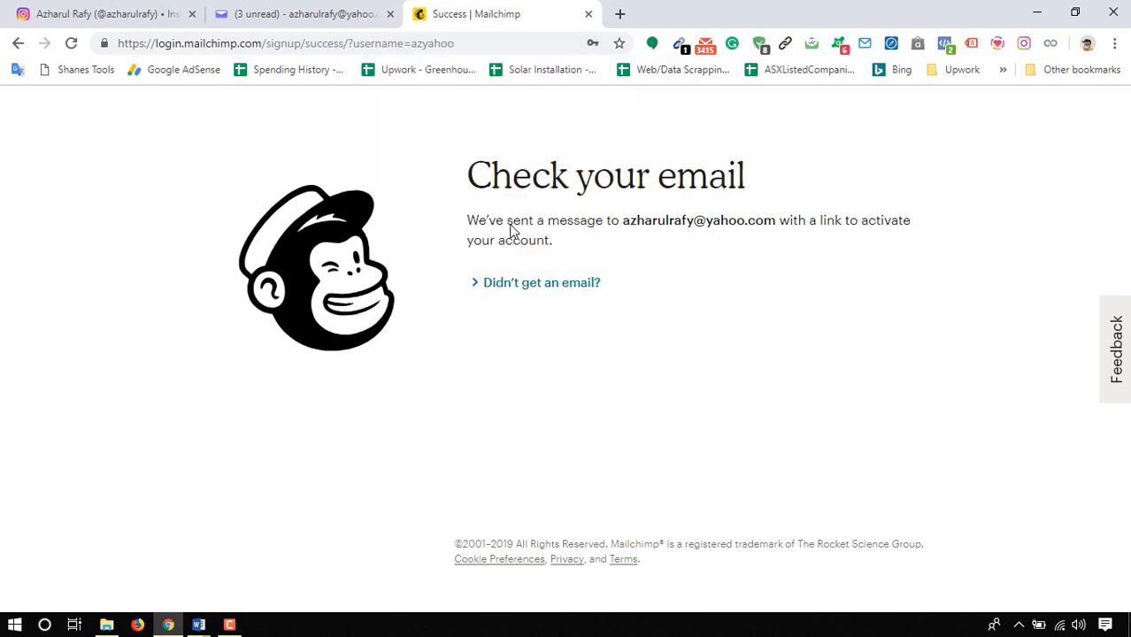
pyautogui.click(241, 10)
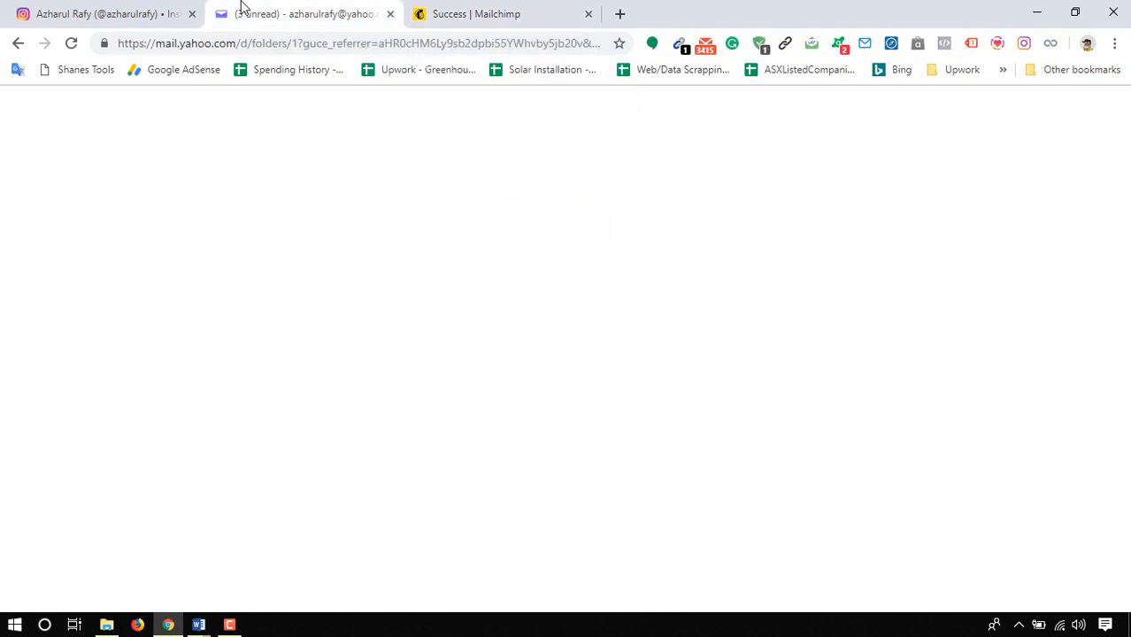
pyautogui.click(72, 44)
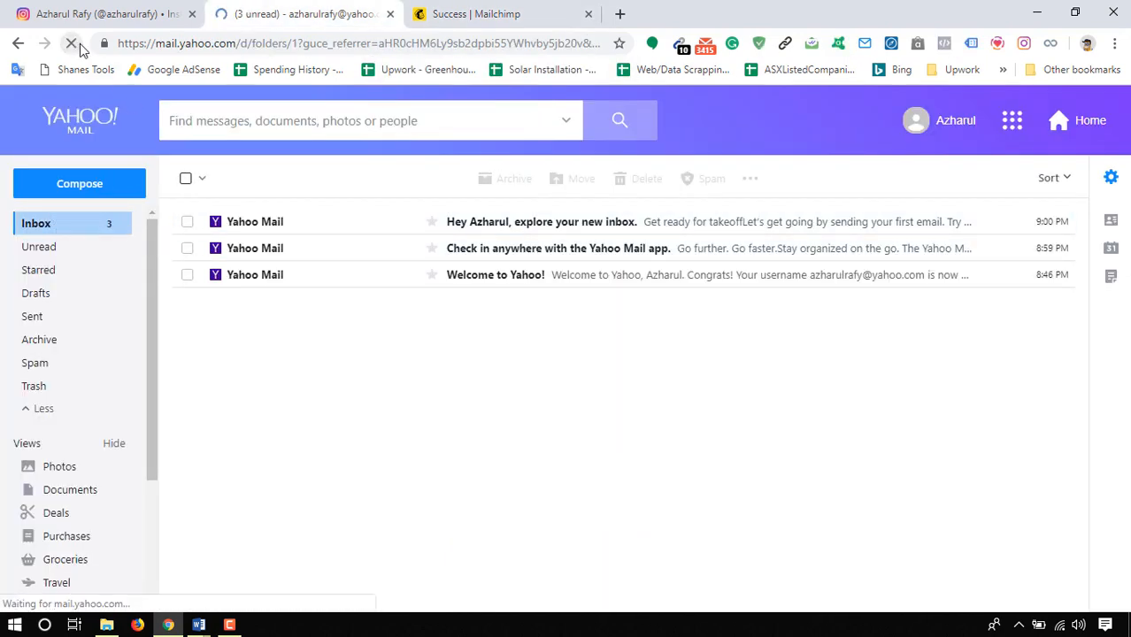
pyautogui.click(547, 262)
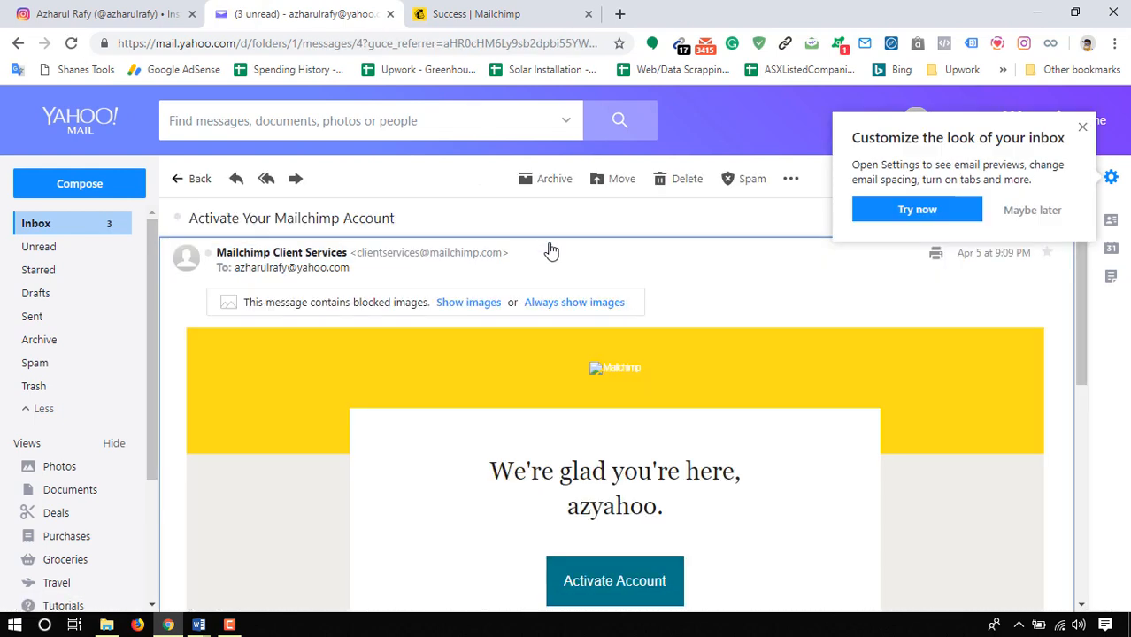
pyautogui.scroll(-3, 455, 372)
pyautogui.click(615, 334)
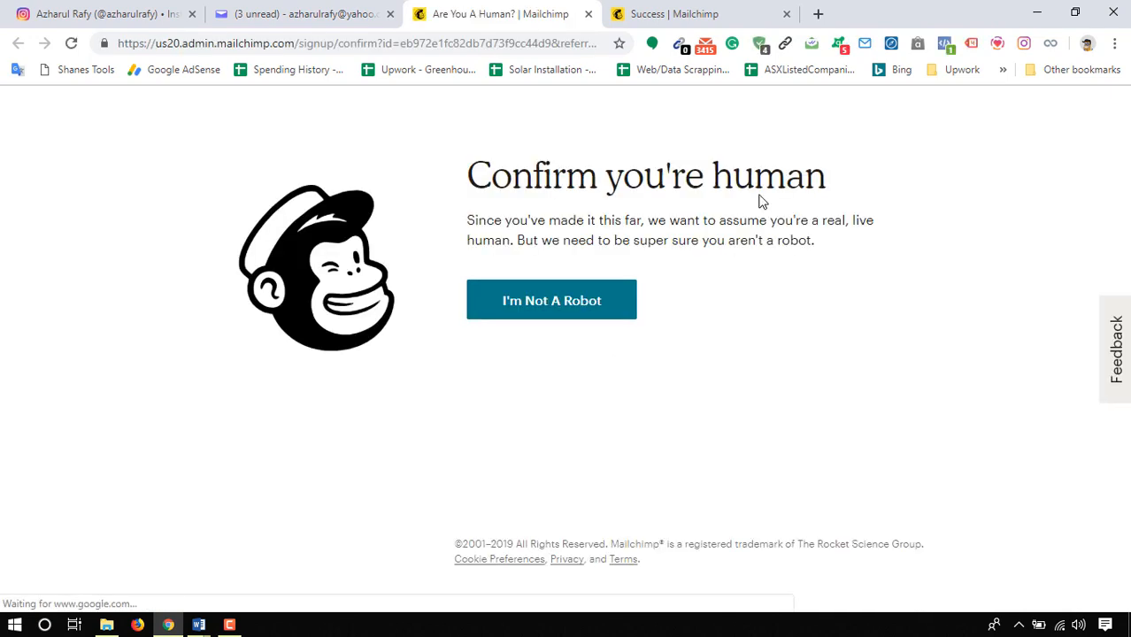
pyautogui.click(573, 313)
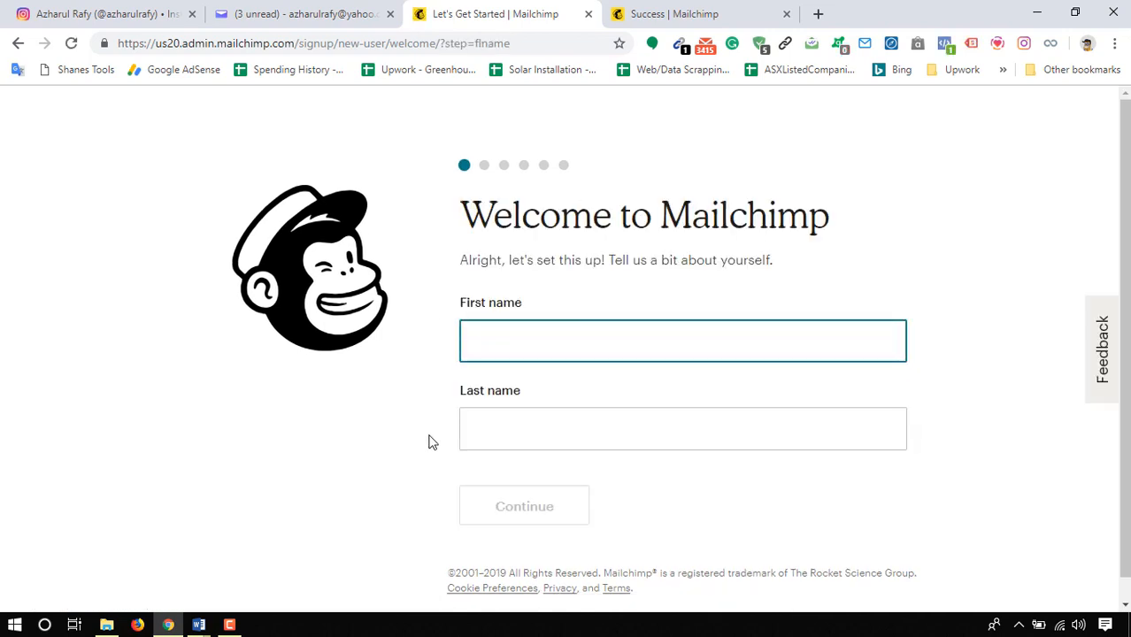
# - Enter the account holder's first and last name and continue to the business details
pyautogui.write('Azharu')
pyautogui.press('Tab')
pyautogui.click(549, 341)
pyautogui.write('l')
pyautogui.press('Tab')
pyautogui.write('Rafy')
pyautogui.click(535, 503)
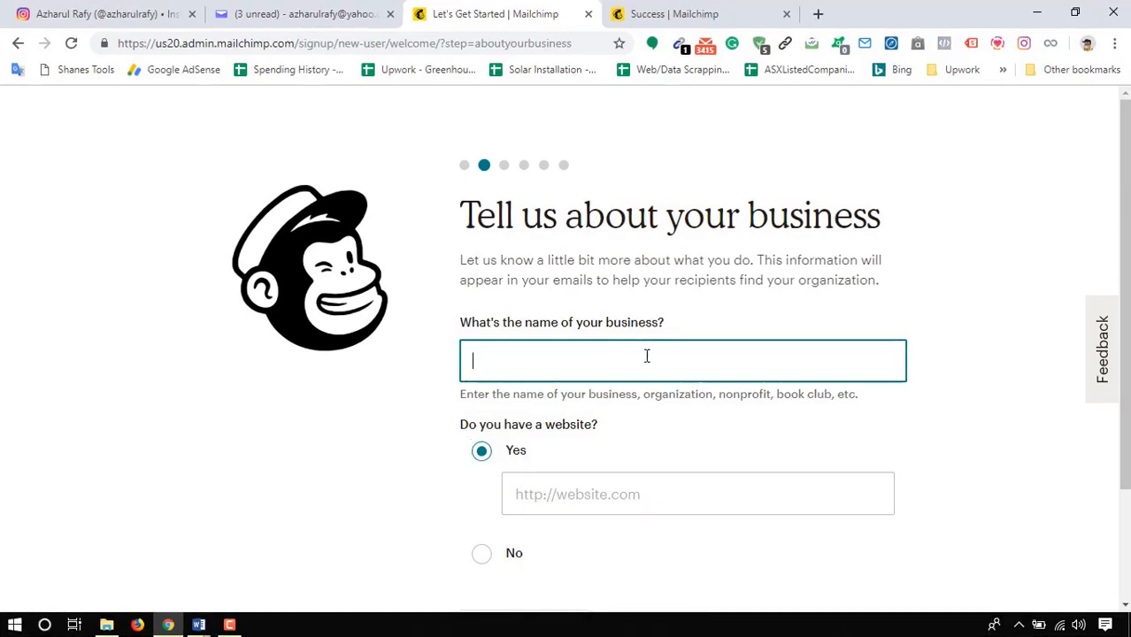
# - Enter the YouTube channel's name as the name of the business
pyautogui.write('arul Ra')
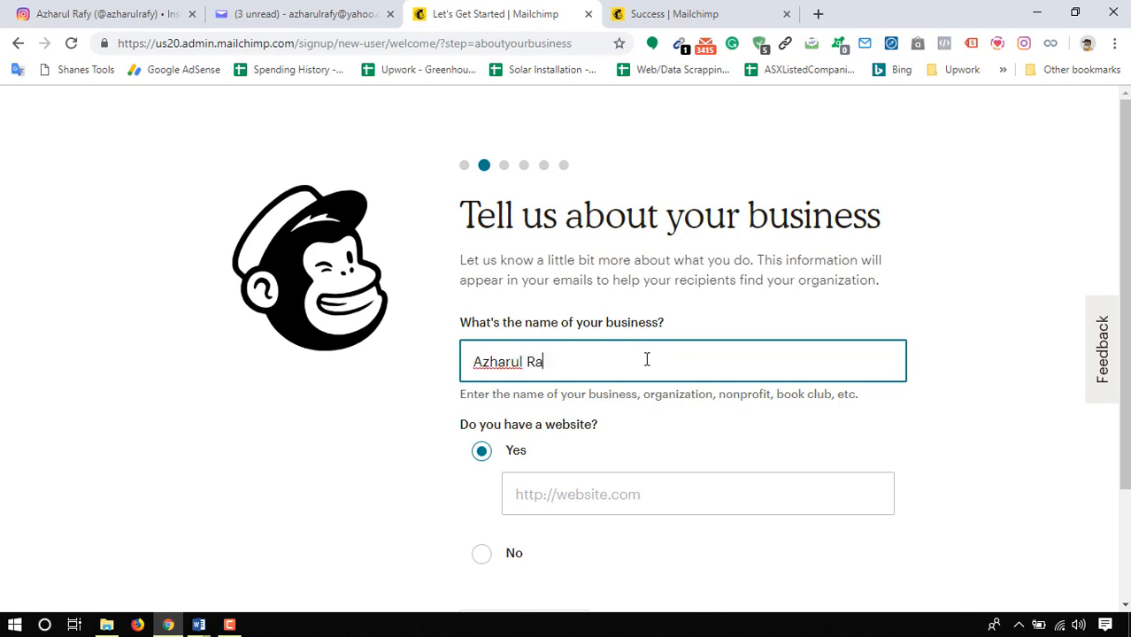
pyautogui.write('fy YouTube C')
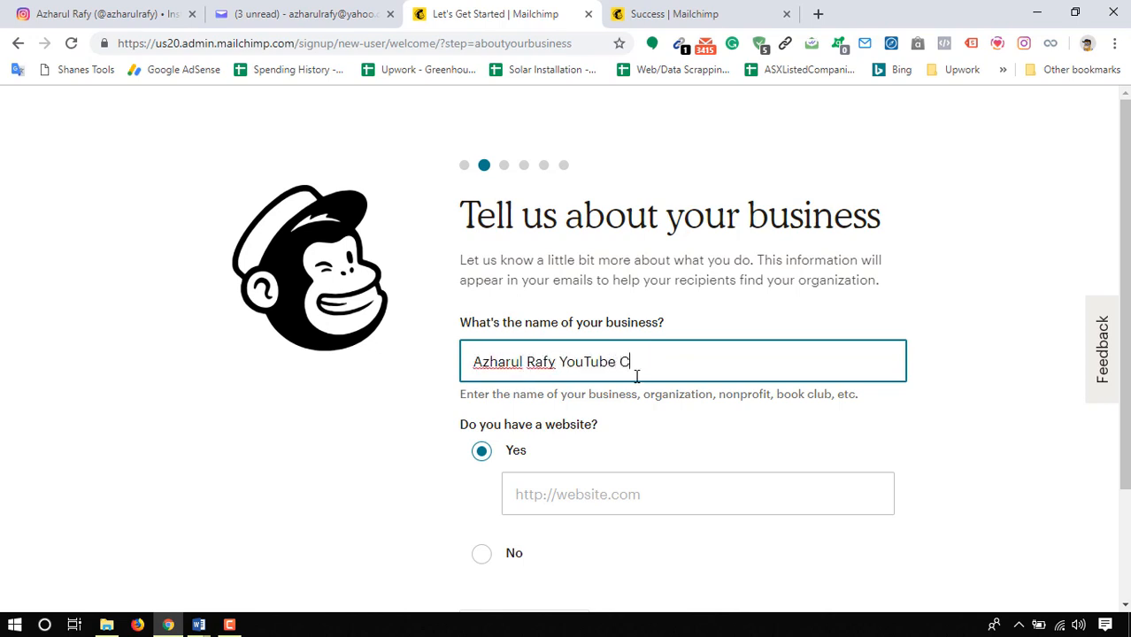
pyautogui.write('hannel')
pyautogui.scroll(-1, 653, 427)
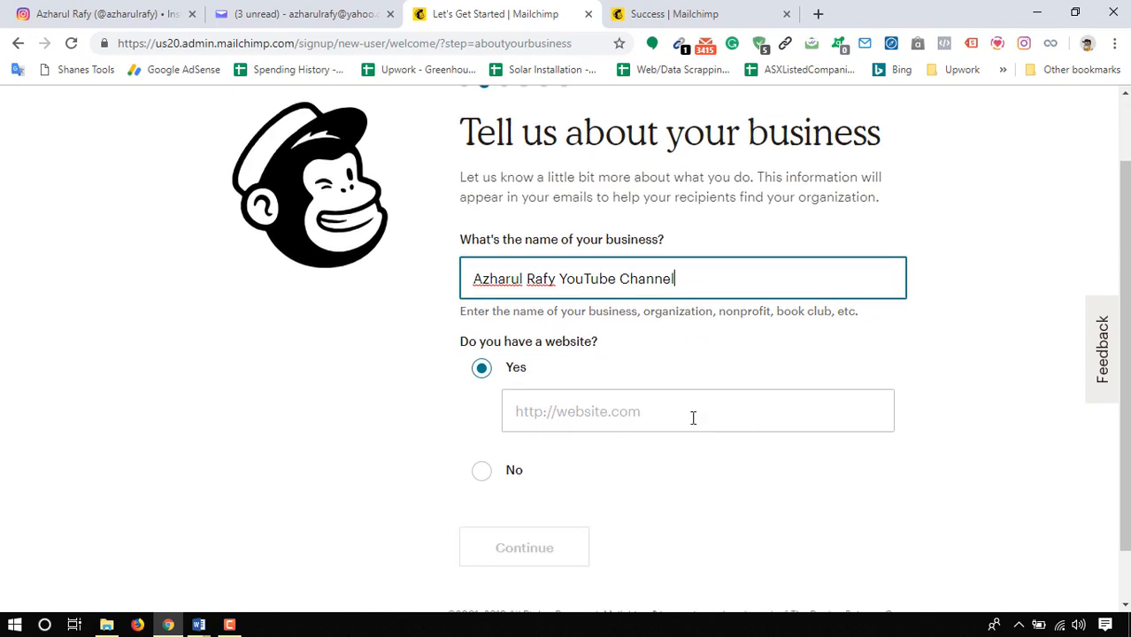
# - Answer Yes to having a website, enter the YouTube channel's URL, and continue to the address form
pyautogui.click(656, 410)
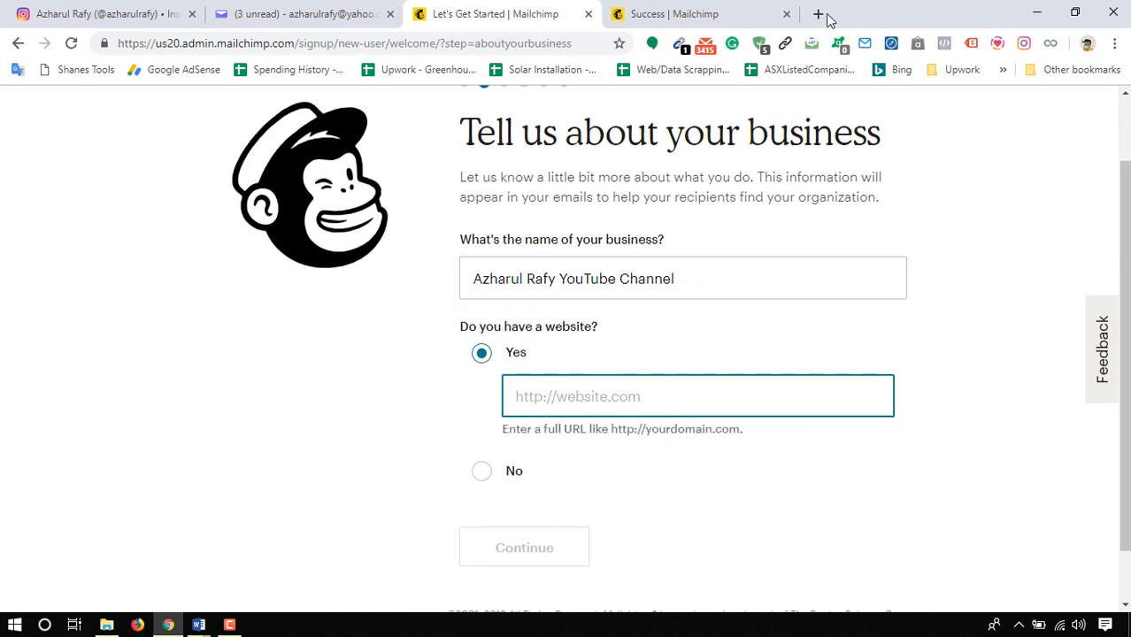
pyautogui.write('http://youtube.com/c/azharulrafyazr')
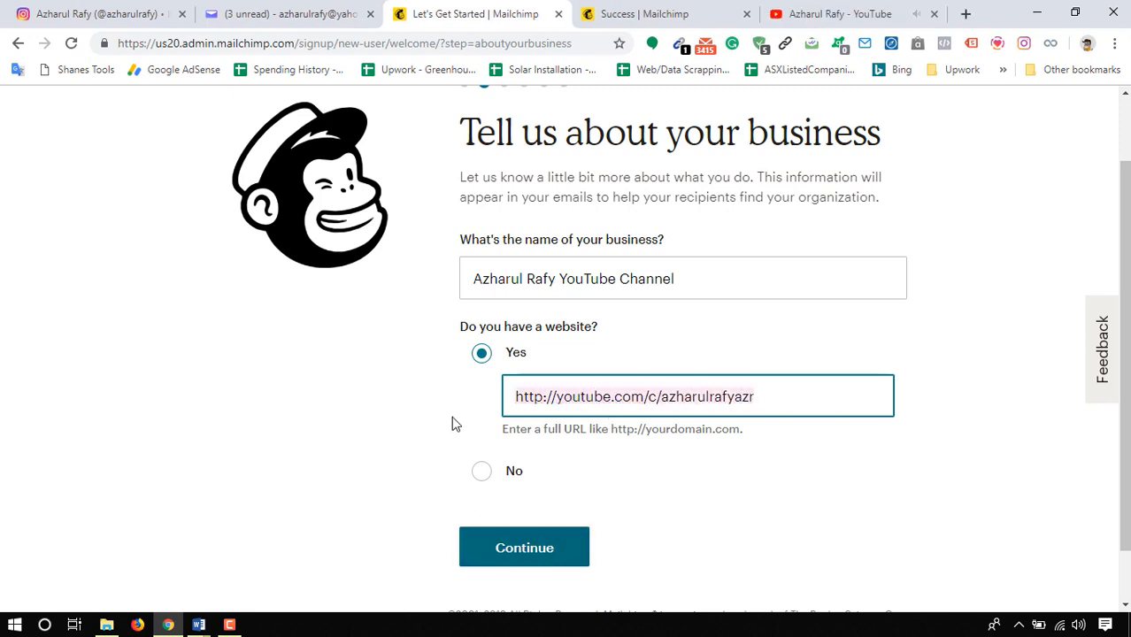
pyautogui.click(493, 479)
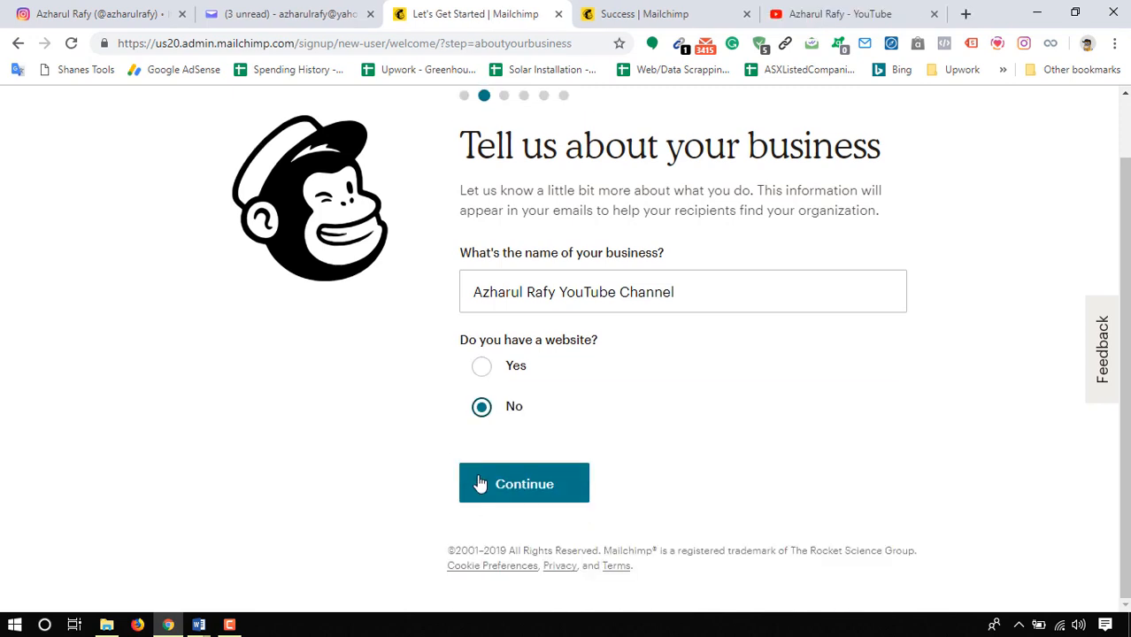
pyautogui.click(494, 370)
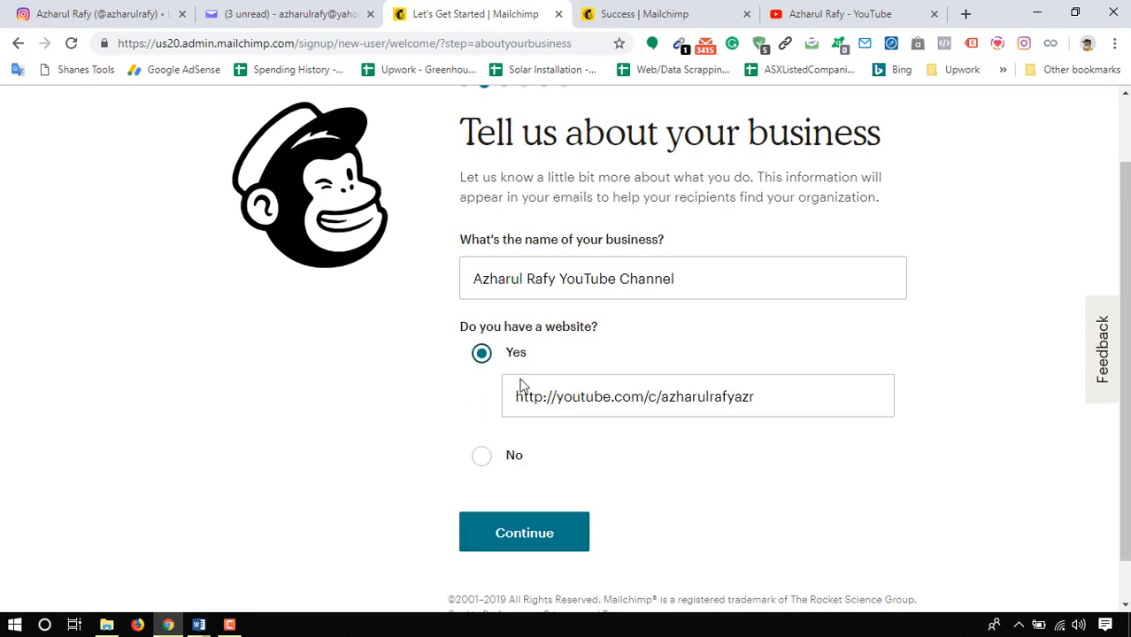
pyautogui.click(536, 545)
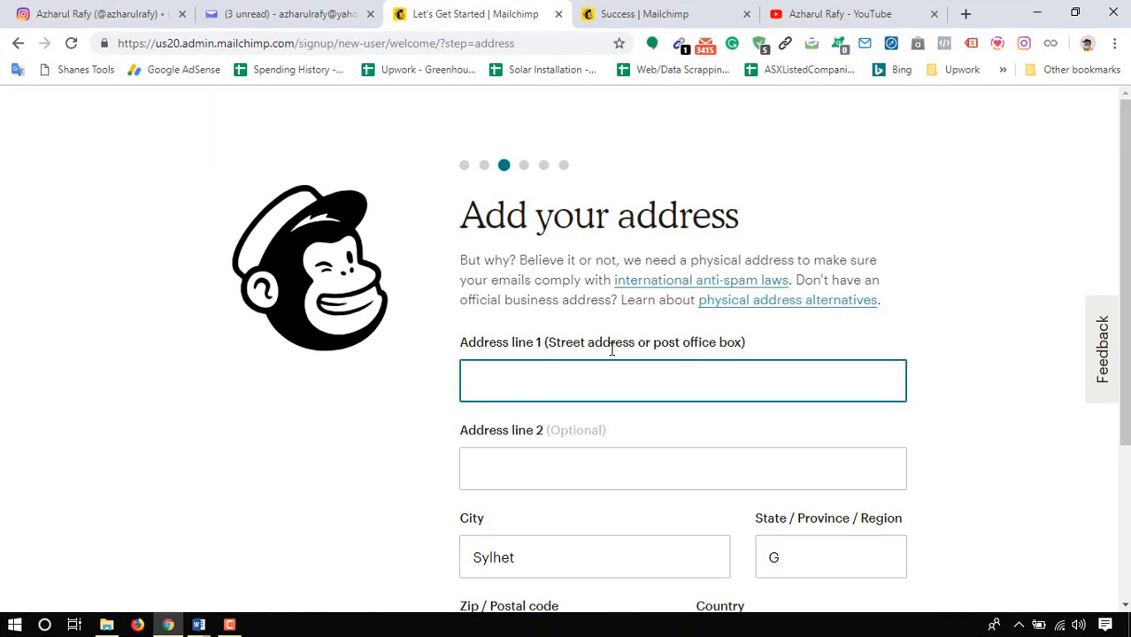
# - Complete the business address with the street address, state and postal code, and continue
pyautogui.click(651, 381)
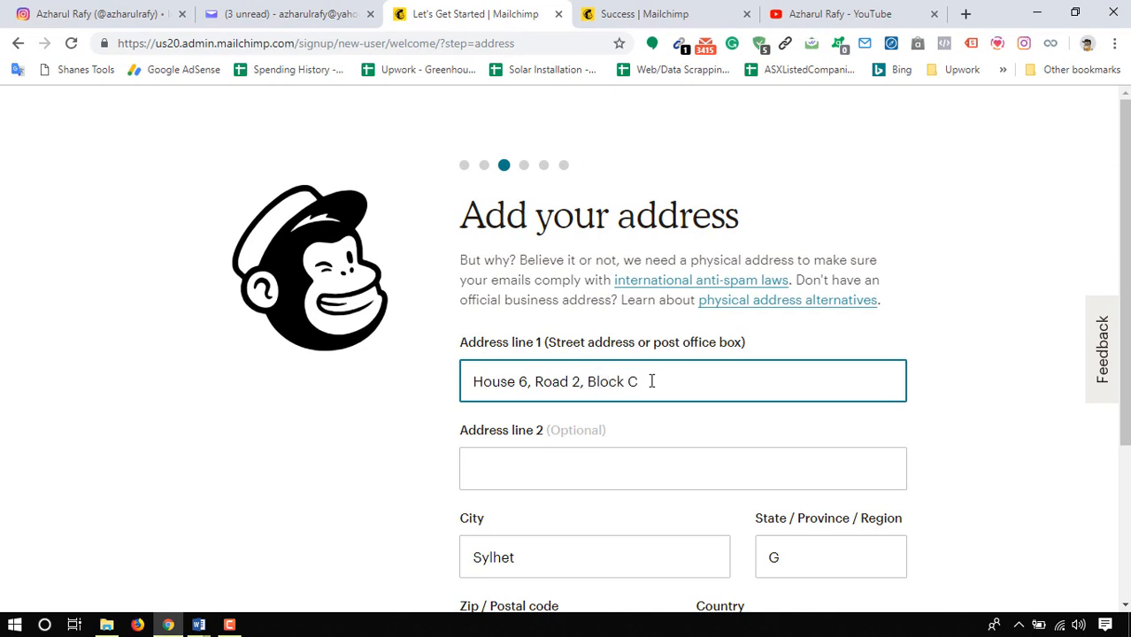
pyautogui.scroll(-3, 651, 381)
pyautogui.moveTo(832, 320); pyautogui.dragTo(639, 322)
pyautogui.write('Sylhet')
pyautogui.moveTo(567, 413); pyautogui.dragTo(378, 415)
pyautogui.write('3100')
pyautogui.click(1102, 520)
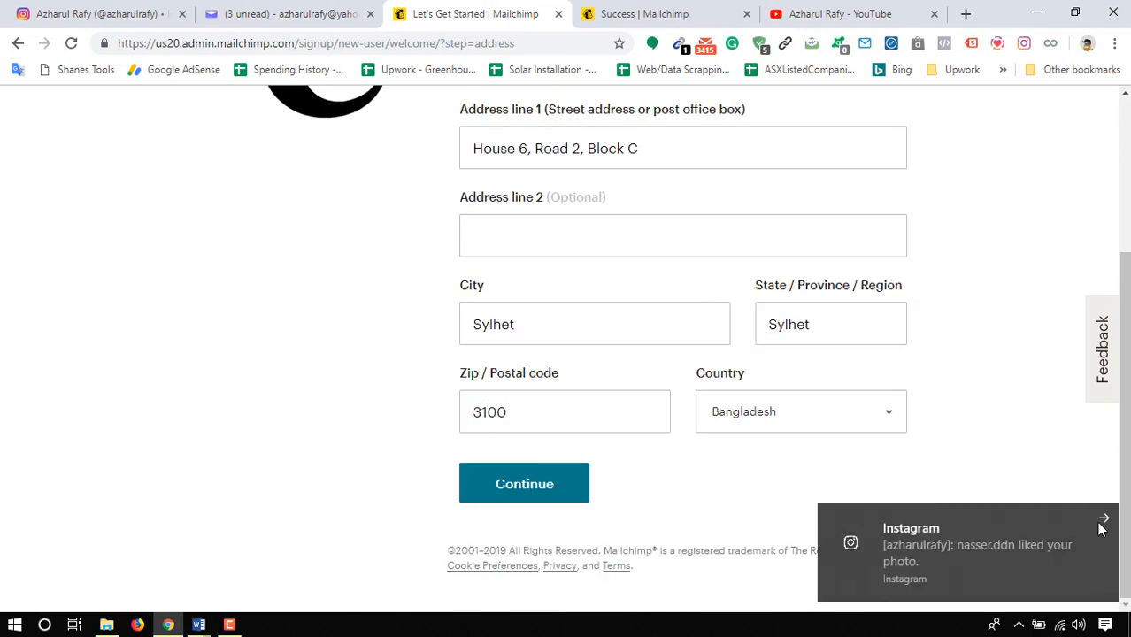
pyautogui.click(514, 498)
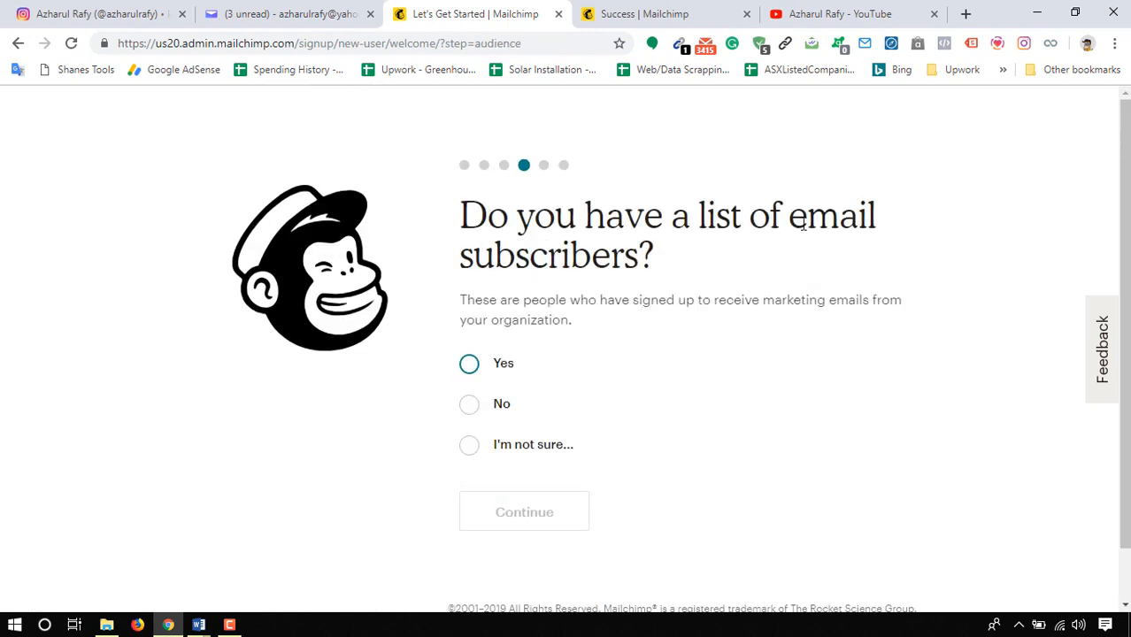
# - Answer Yes to having e-mail subscribers with a size of 500 or less, and continue without connecting social media
pyautogui.click(469, 368)
pyautogui.scroll(-1, 349, 393)
pyautogui.click(657, 352)
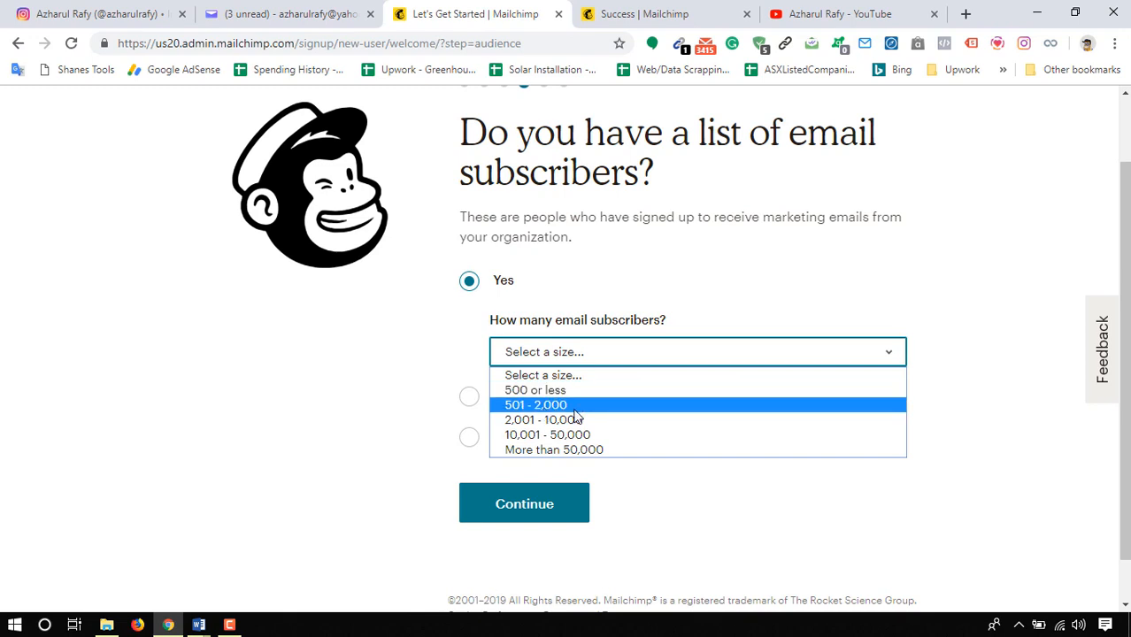
pyautogui.click(551, 389)
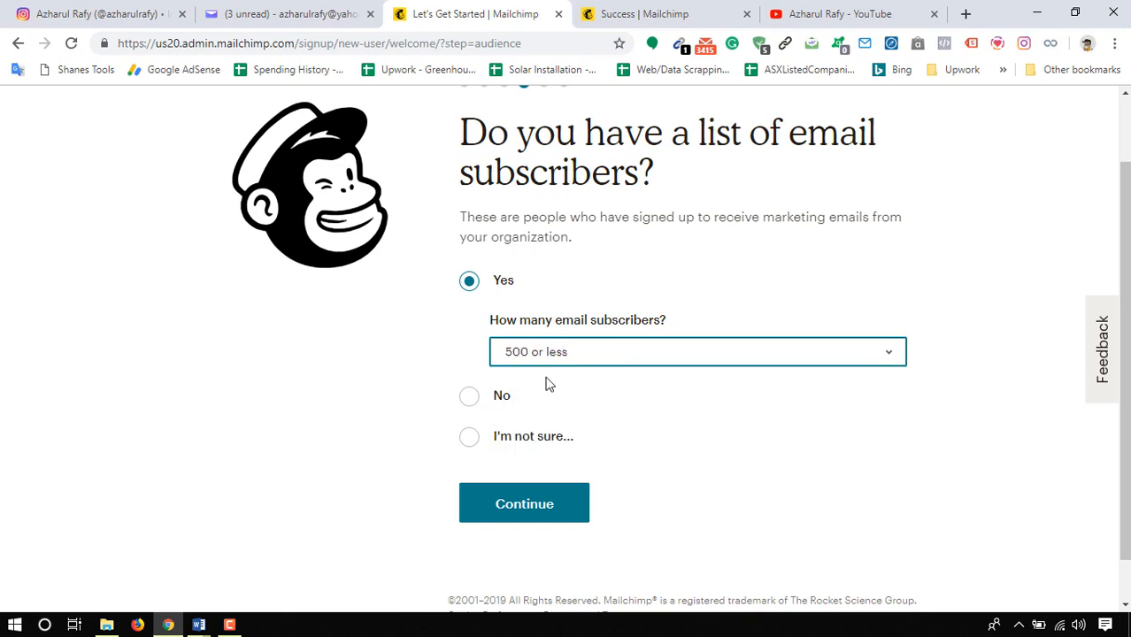
pyautogui.click(520, 522)
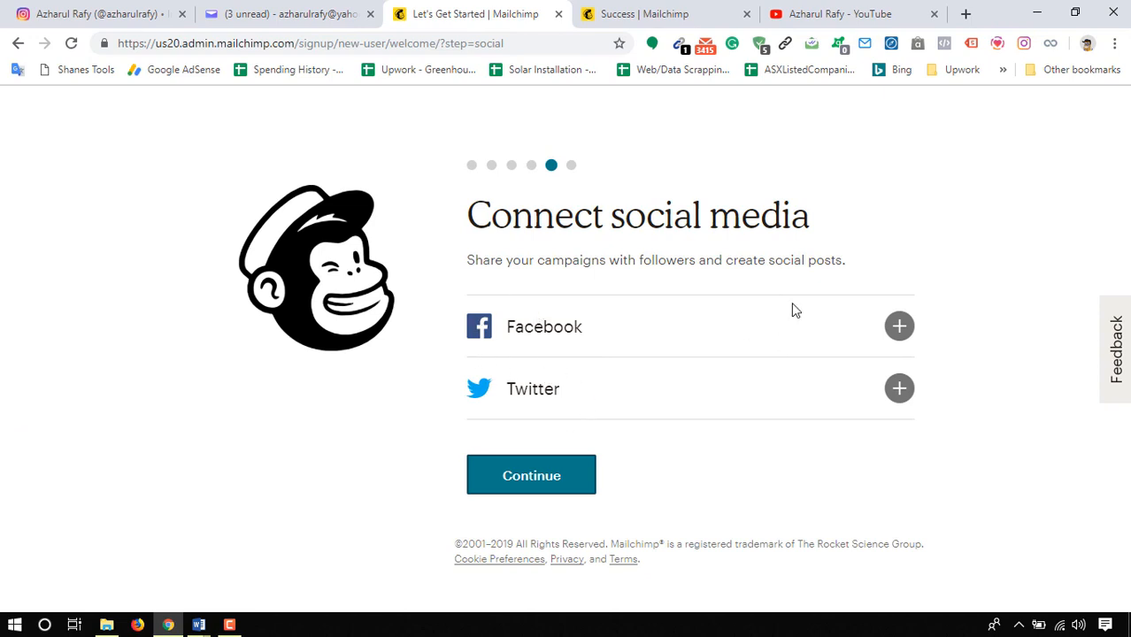
pyautogui.click(523, 492)
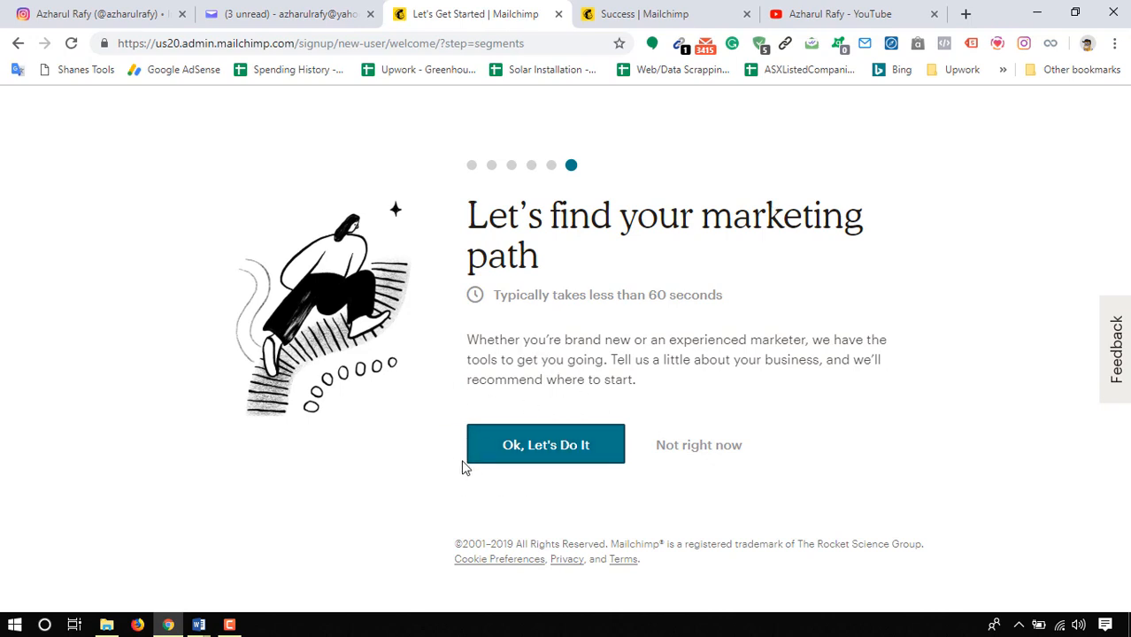
# - Skip the marketing path questions and finish the account setup with the What's in Store newsletter subscription selected
pyautogui.click(687, 451)
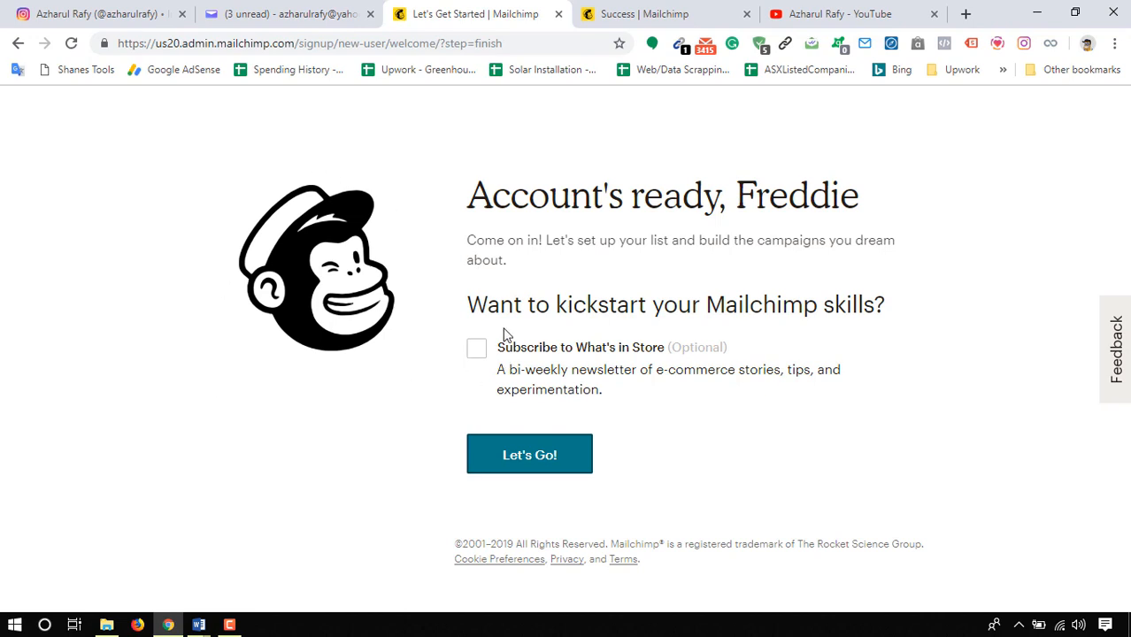
pyautogui.click(476, 350)
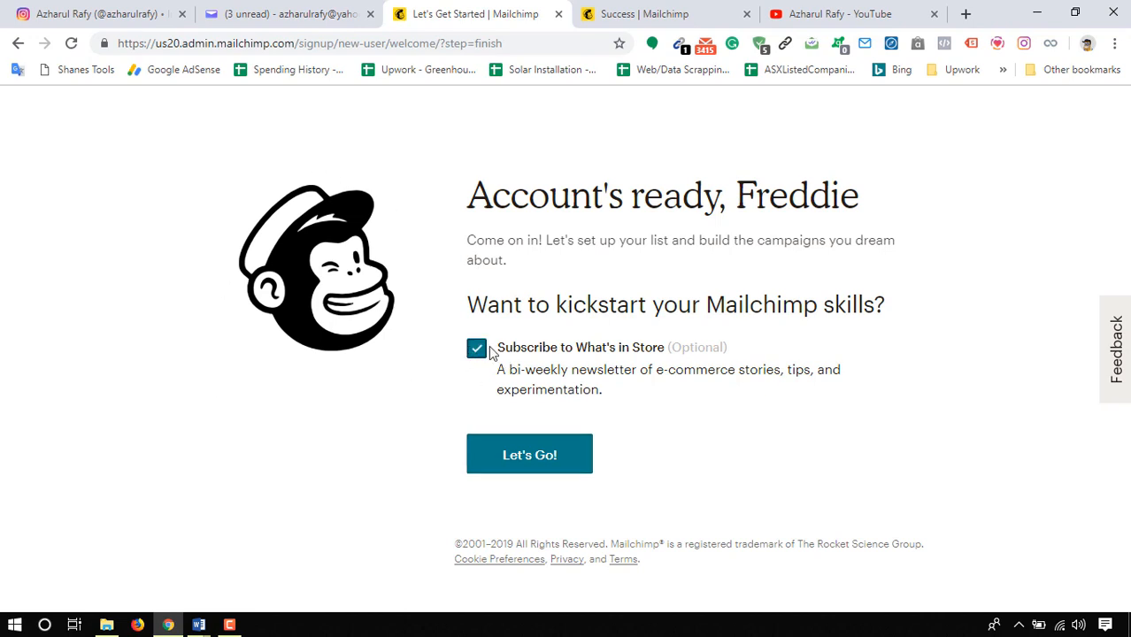
pyautogui.click(537, 460)
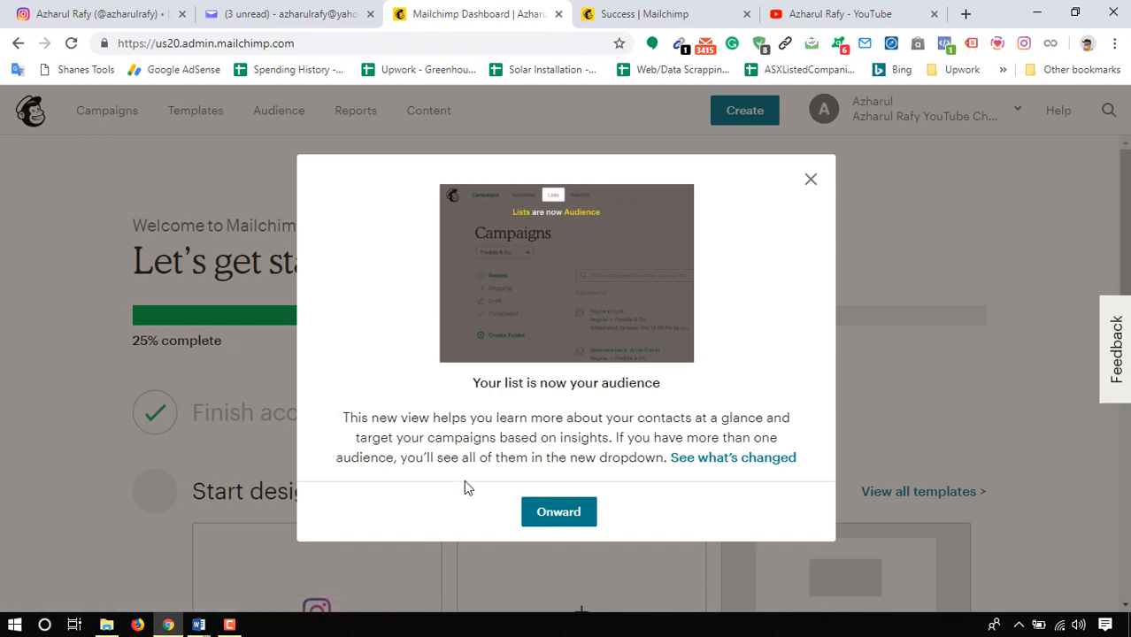
pyautogui.click(810, 180)
# - Review the getting-started checklist on the dashboard, and open the Audience page to examine its overview
pyautogui.scroll(-2, 212, 253)
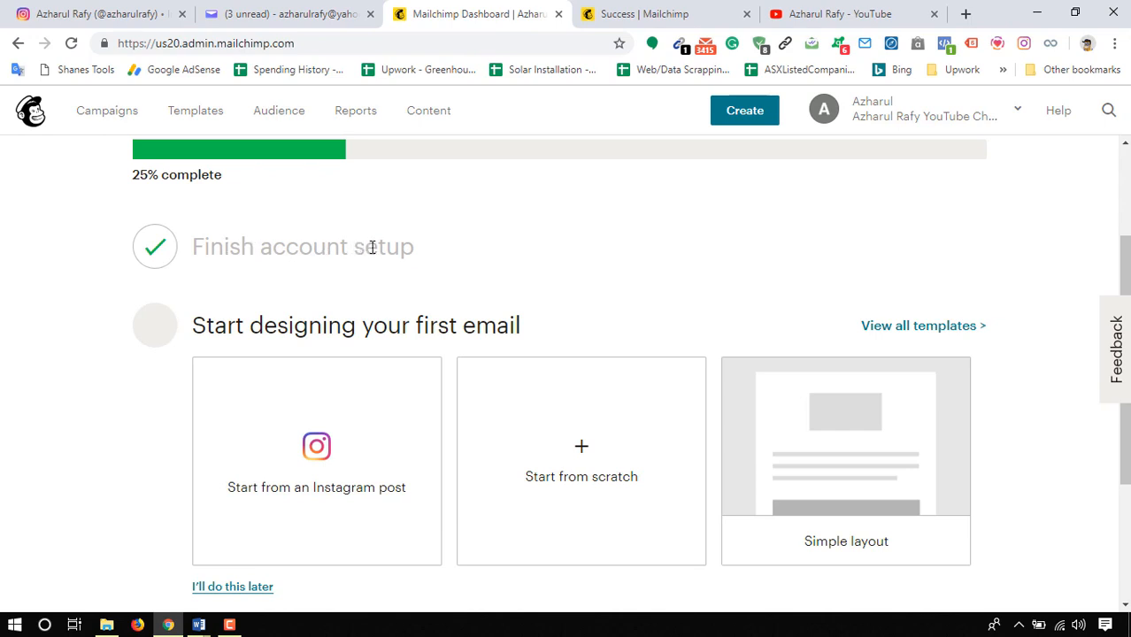
pyautogui.moveTo(372, 246); pyautogui.dragTo(234, 247)
pyautogui.scroll(2, 353, 449)
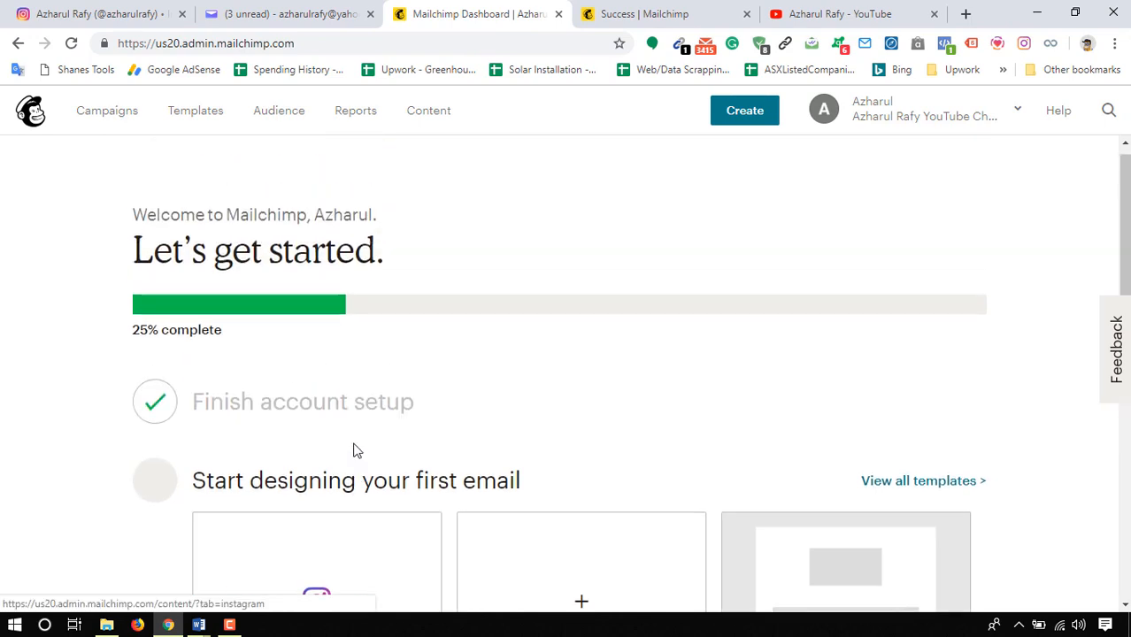
pyautogui.click(283, 118)
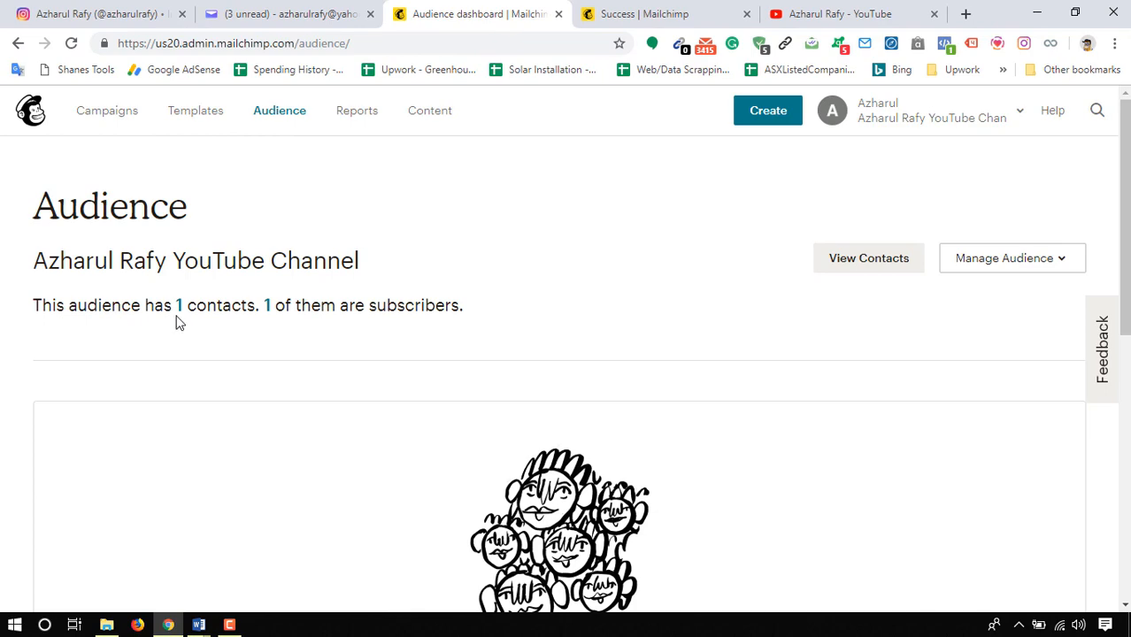
pyautogui.scroll(-1, 372, 421)
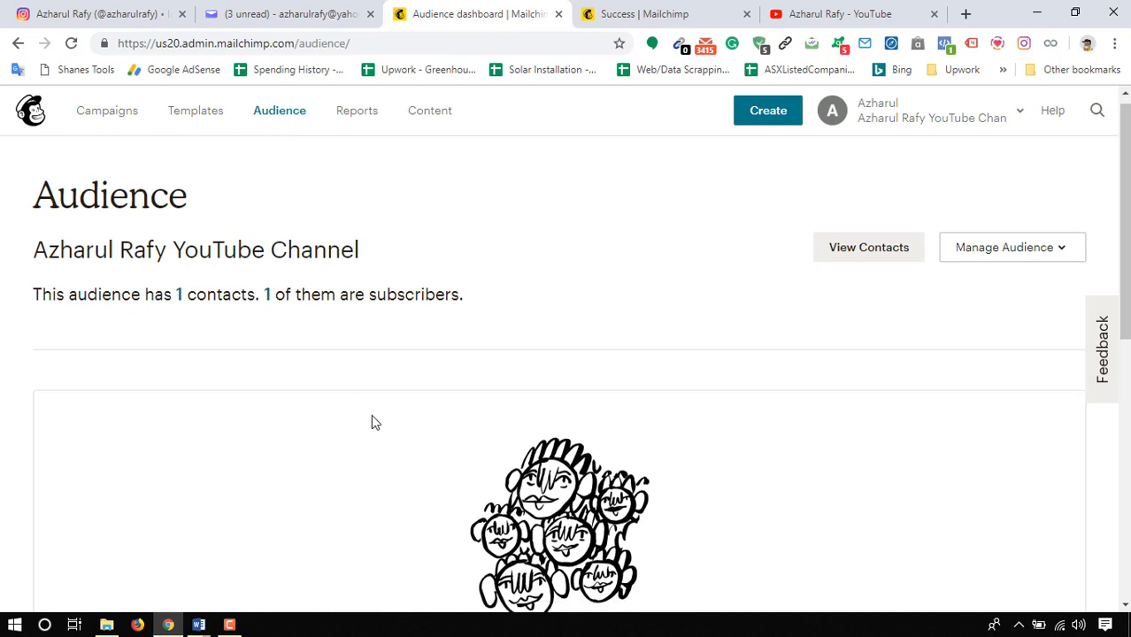
pyautogui.scroll(-2, 371, 422)
pyautogui.scroll(2, 115, 429)
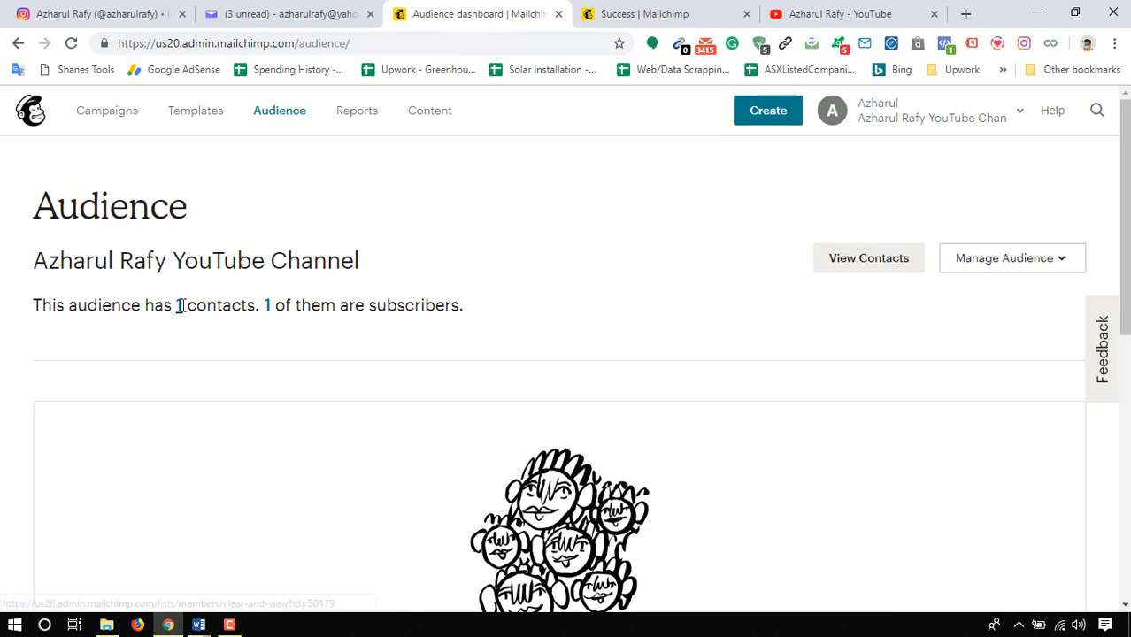
# - Open the audience's contact list in a separate browser tab, examine the contact table, and close that tab
pyautogui.rightClick(178, 312)
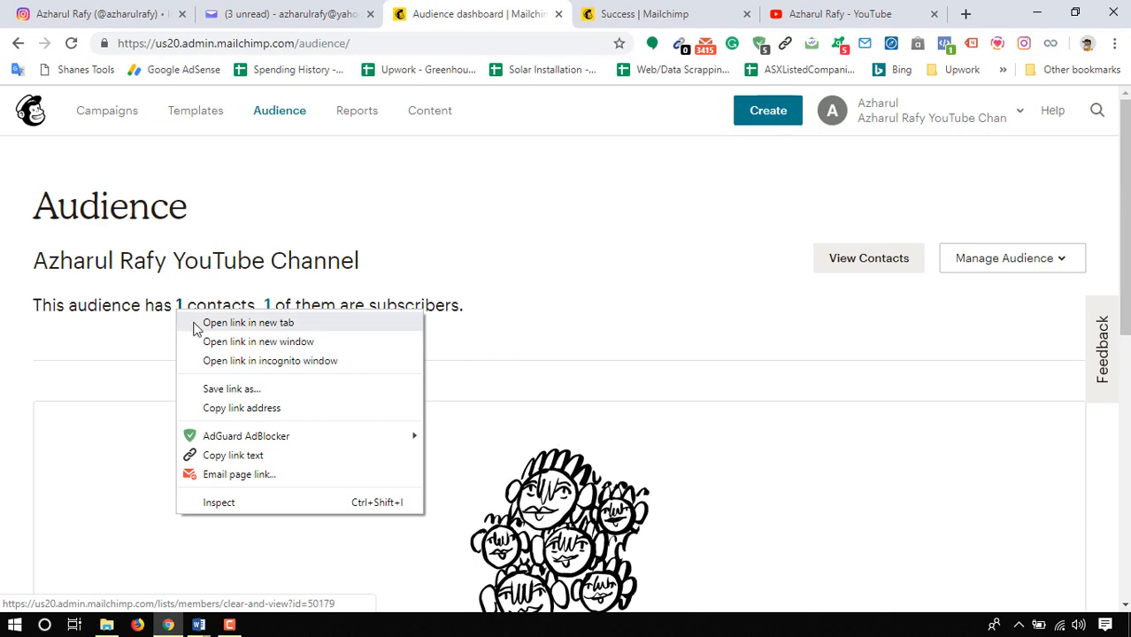
pyautogui.click(196, 325)
pyautogui.click(543, 17)
pyautogui.scroll(-2, 266, 489)
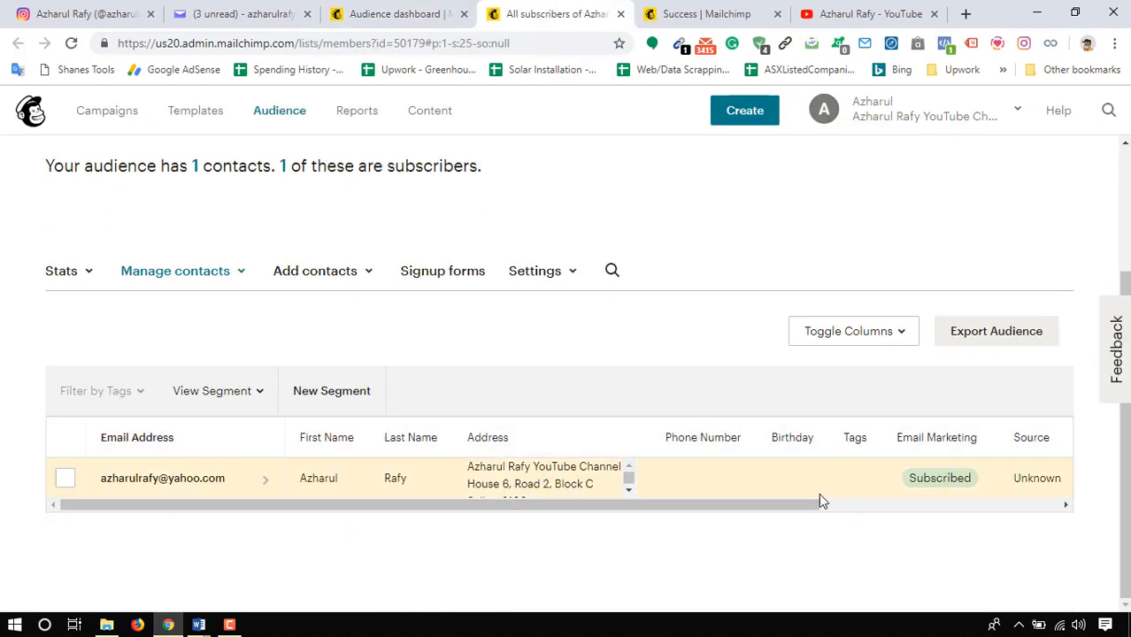
pyautogui.scroll(2, 818, 443)
pyautogui.click(619, 13)
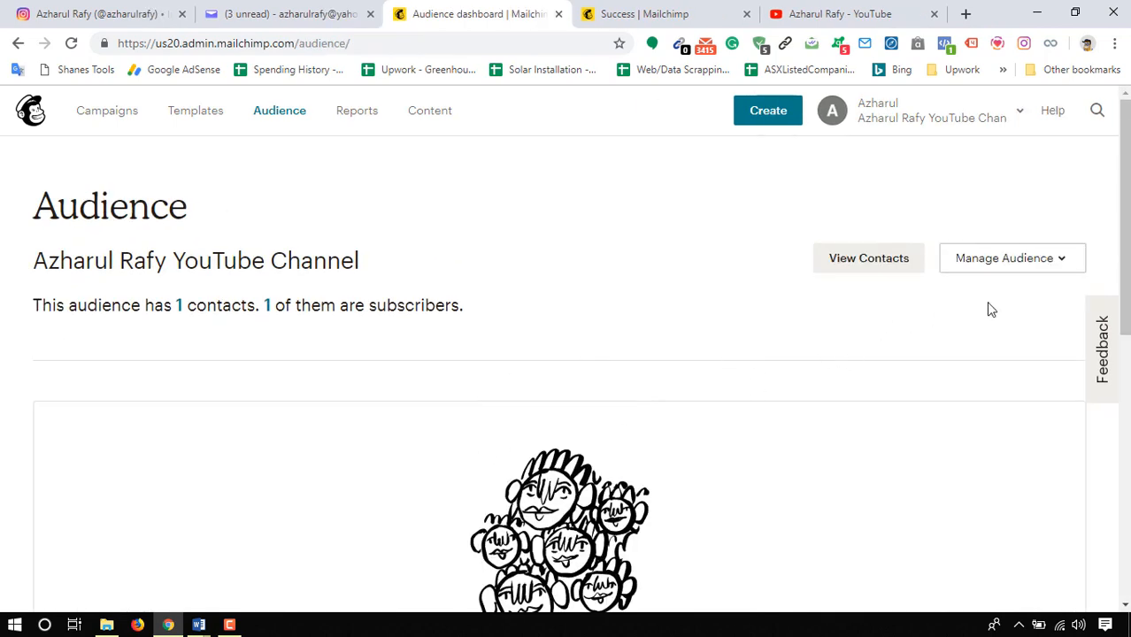
# - Start adding a single subscriber and fill in the e-mail address, first name, last name and city
pyautogui.click(1043, 260)
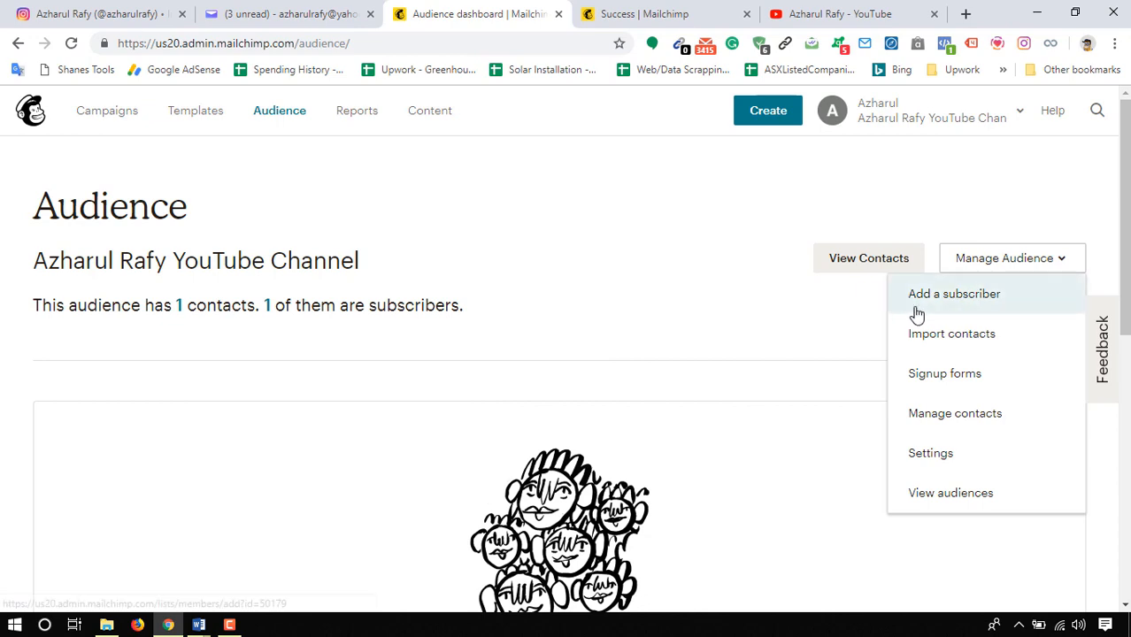
pyautogui.click(954, 295)
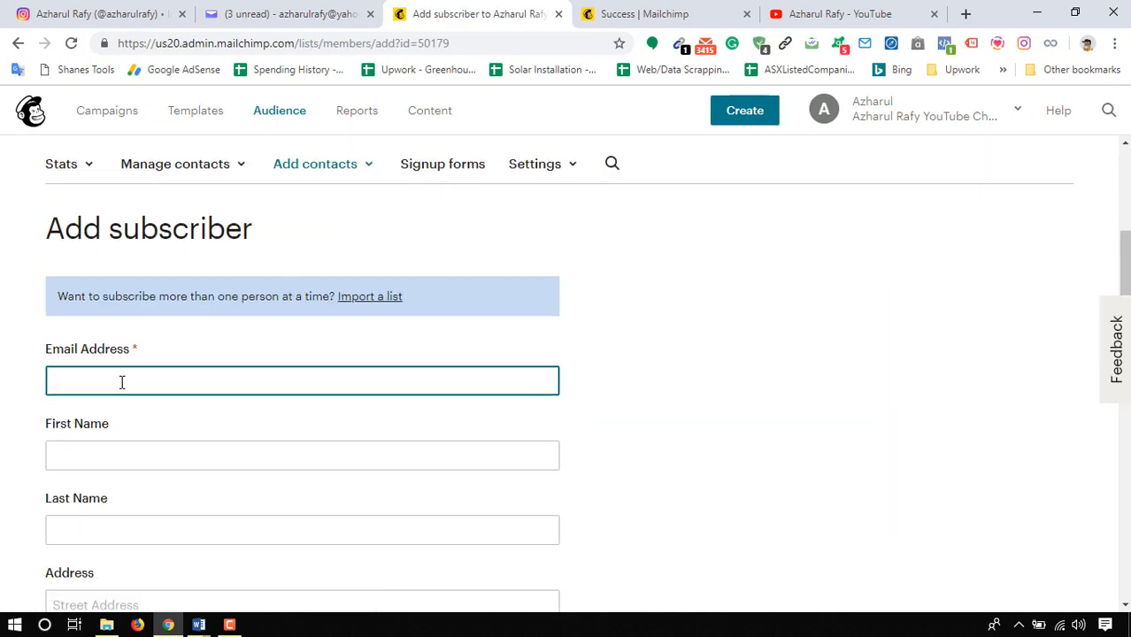
pyautogui.press('Tab')
pyautogui.write('Azharul')
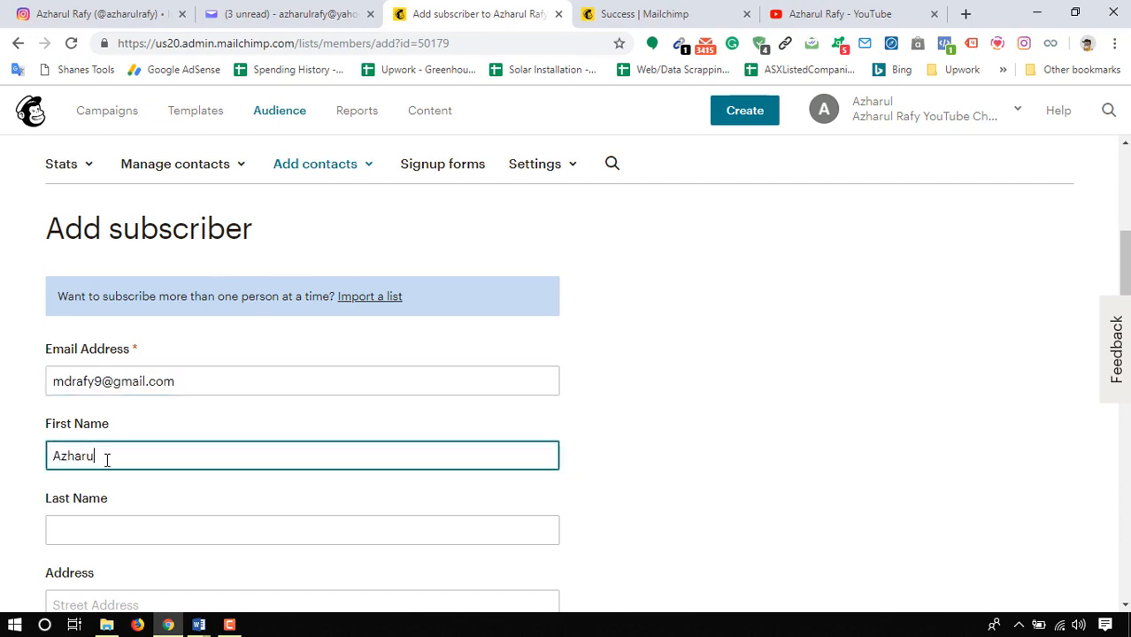
pyautogui.press('Tab')
pyautogui.write('Rafy')
pyautogui.scroll(-2, 77, 451)
pyautogui.press('Tab')
pyautogui.click(139, 449)
pyautogui.write('Sylhet')
pyautogui.scroll(-6, 177, 399)
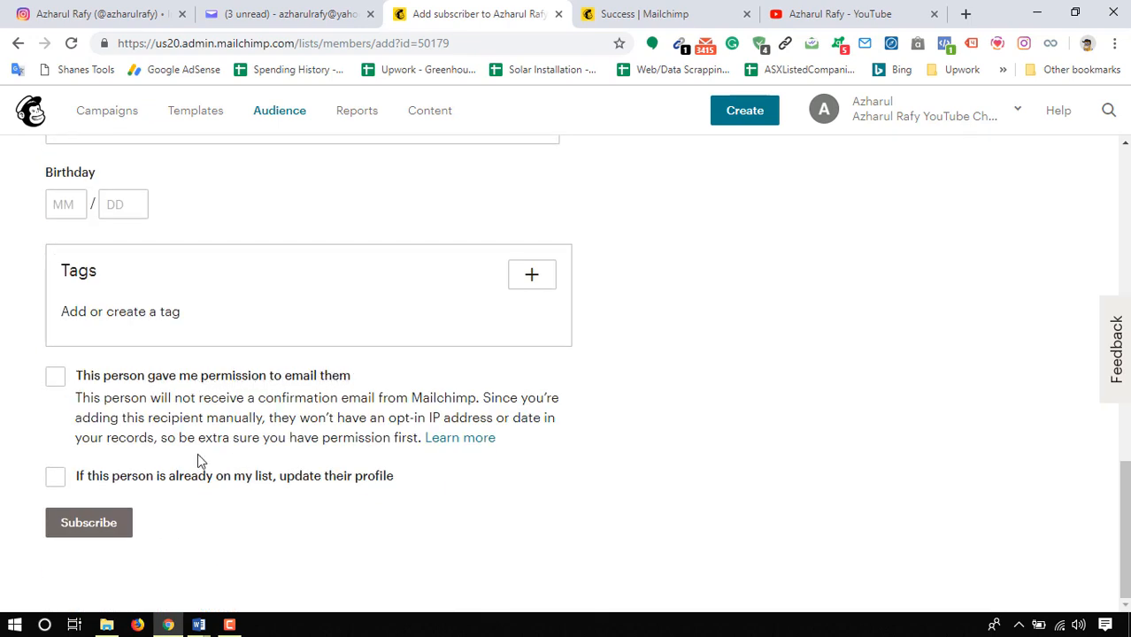
# - Confirm the person's permission to be e-mailed, allow updating an existing profile, and subscribe the contact
pyautogui.click(56, 378)
pyautogui.scroll(4, 106, 458)
pyautogui.scroll(-4, 280, 228)
pyautogui.click(50, 480)
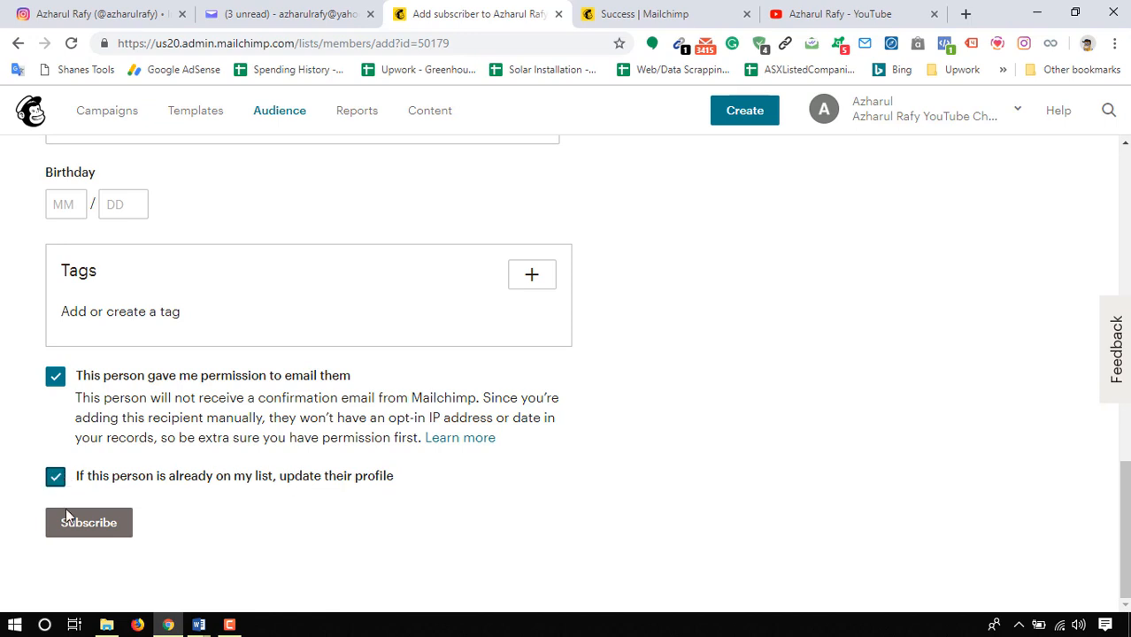
pyautogui.click(71, 531)
pyautogui.click(70, 531)
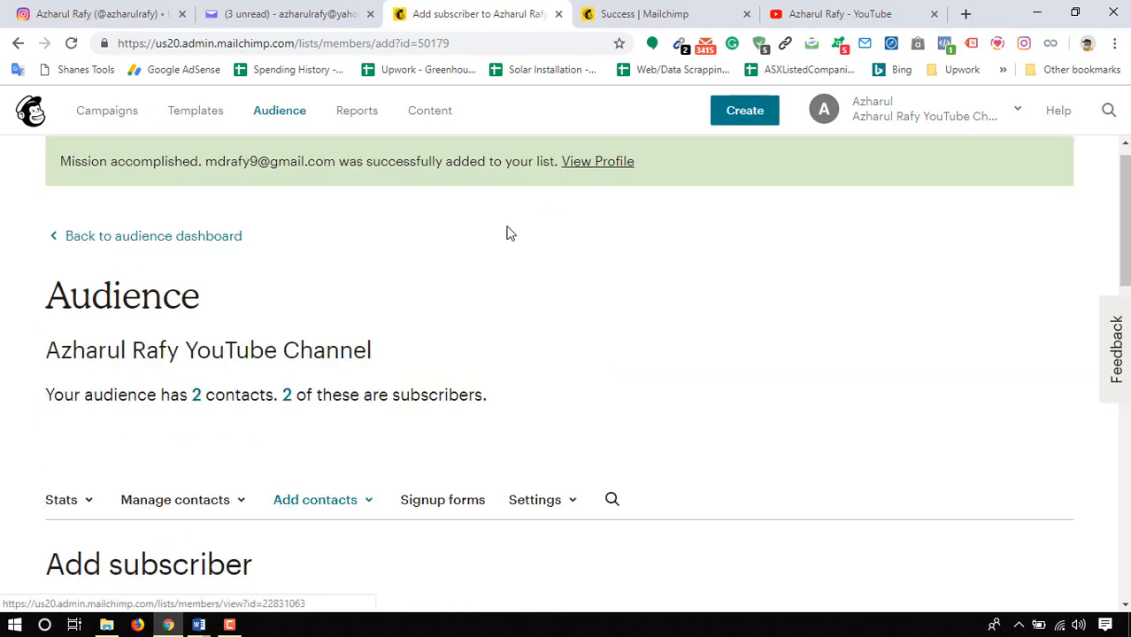
# - Show the available options for adding contacts to the audience
pyautogui.scroll(-4, 508, 232)
pyautogui.scroll(2, 370, 367)
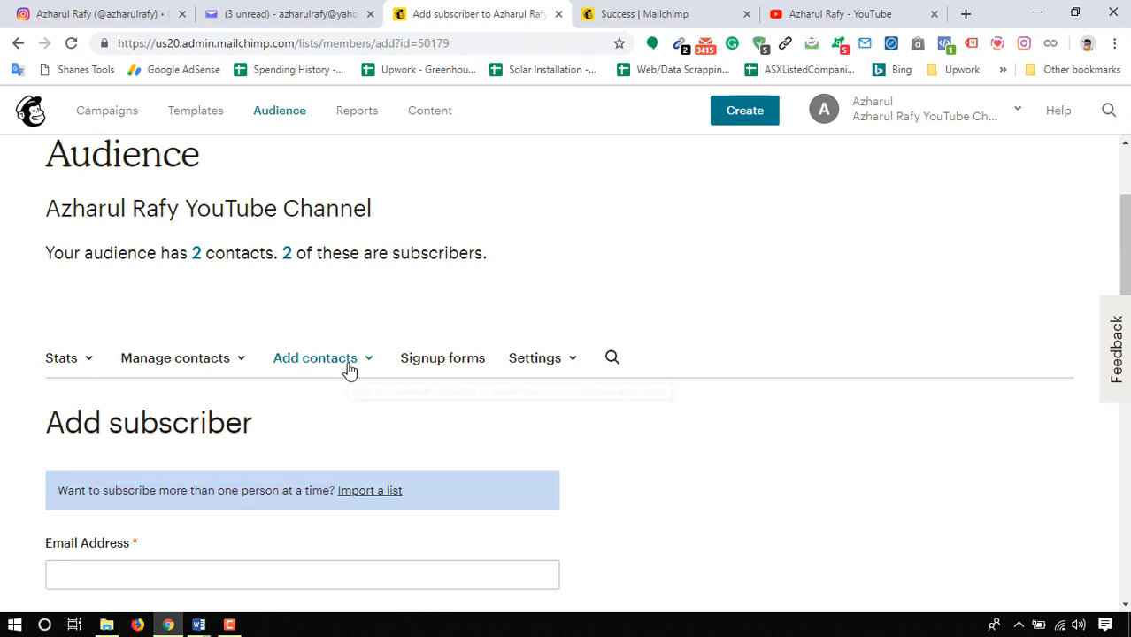
pyautogui.click(354, 366)
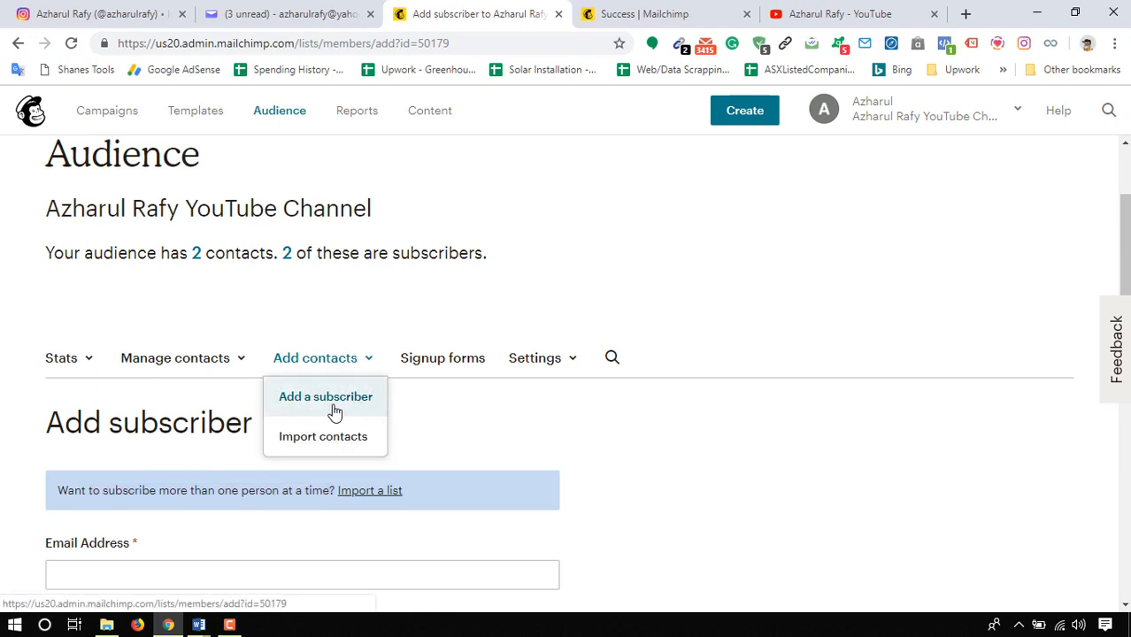
pyautogui.scroll(-2, 589, 349)
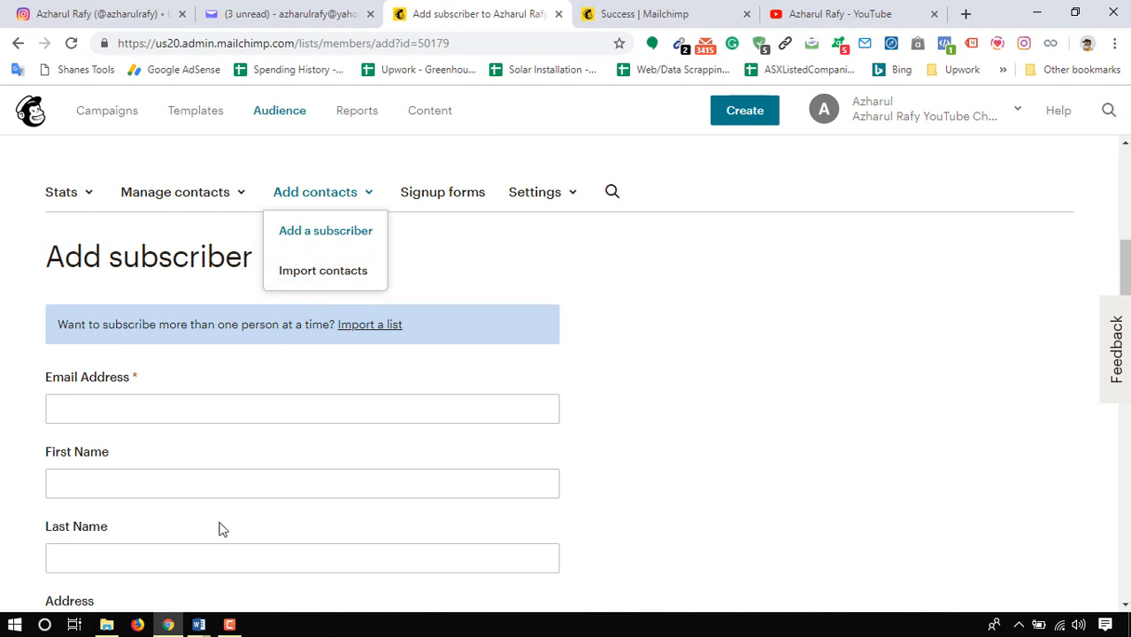
# - Switch to File Explorer, open Our Demo Subscribers.csv in Excel, and examine its name and e-mail columns
pyautogui.click(107, 625)
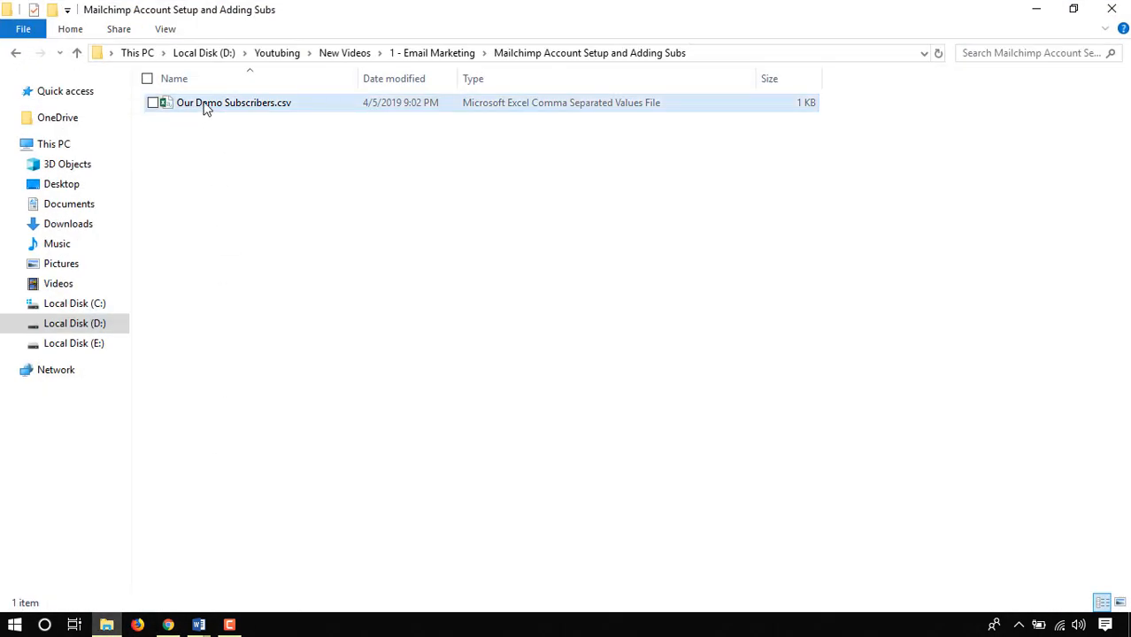
pyautogui.doubleClick(205, 107)
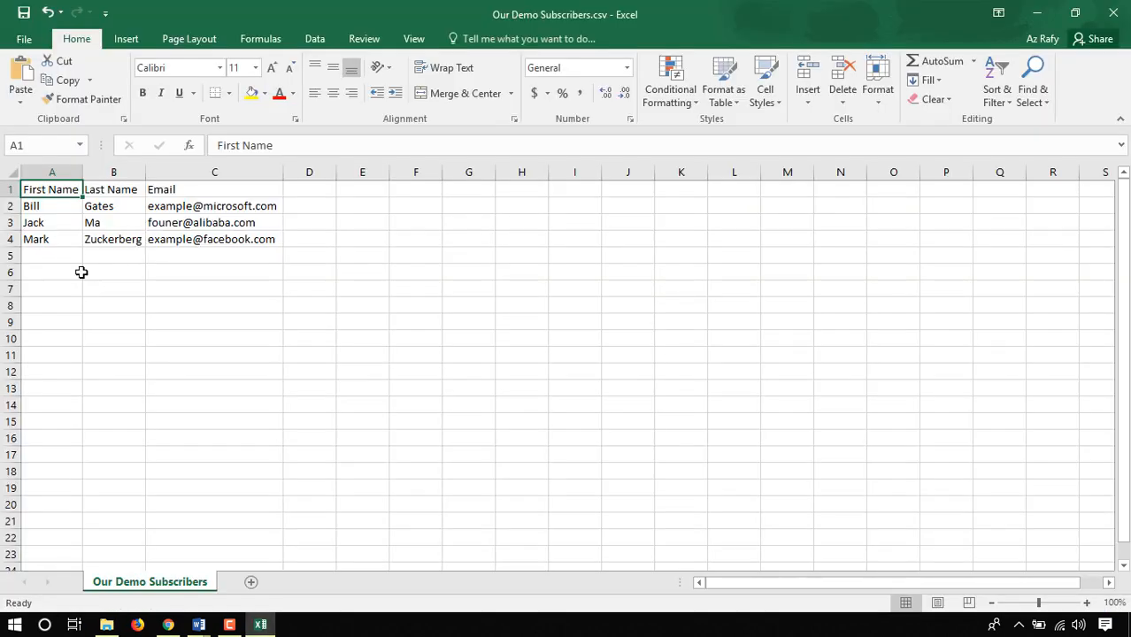
pyautogui.moveTo(73, 255); pyautogui.dragTo(40, 566)
pyautogui.scroll(20, 168, 363)
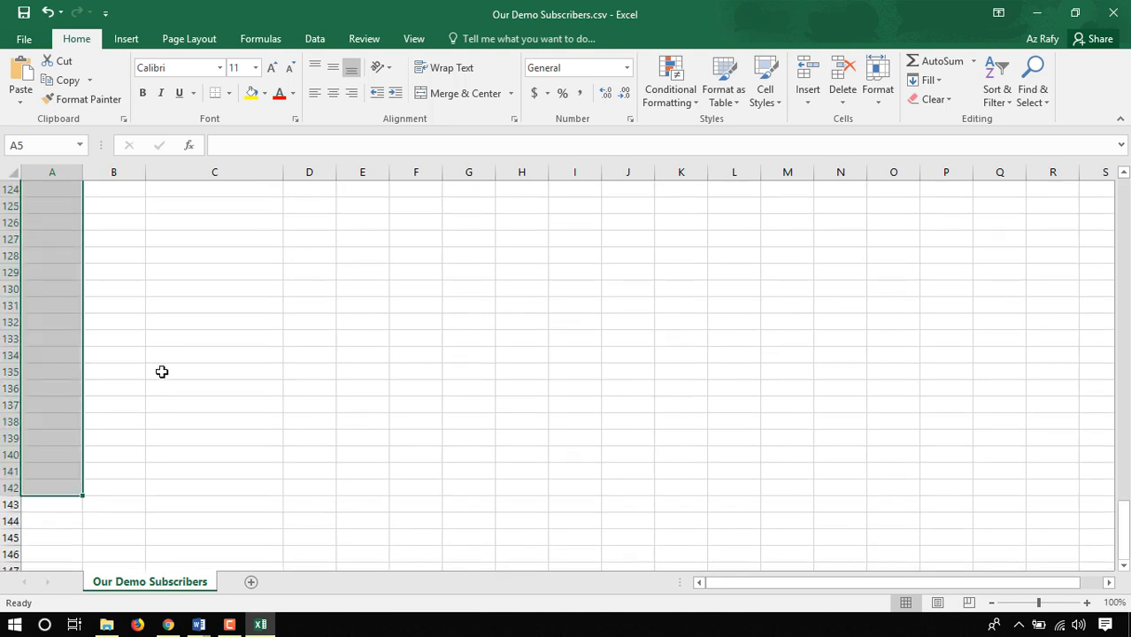
pyautogui.scroll(16, 171, 354)
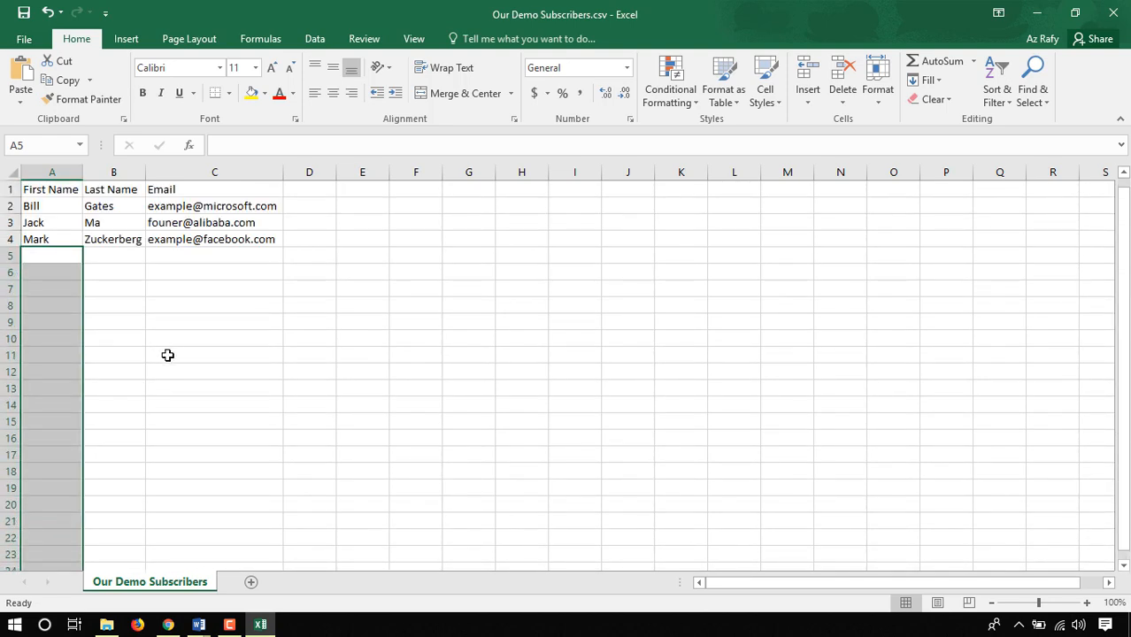
pyautogui.moveTo(35, 205); pyautogui.dragTo(233, 254)
# - Switch back to Mailchimp in Chrome and start a contact import with CSV or tab-delimited text file as the source
pyautogui.hotkey('alt', 'Tab')
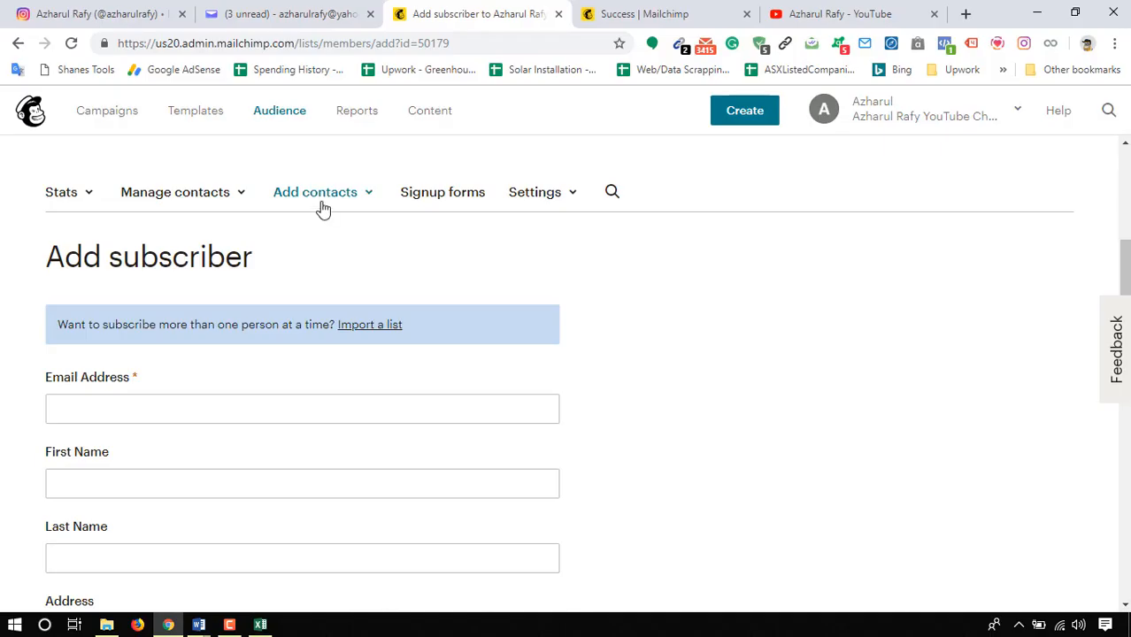
pyautogui.click(320, 207)
pyautogui.click(324, 285)
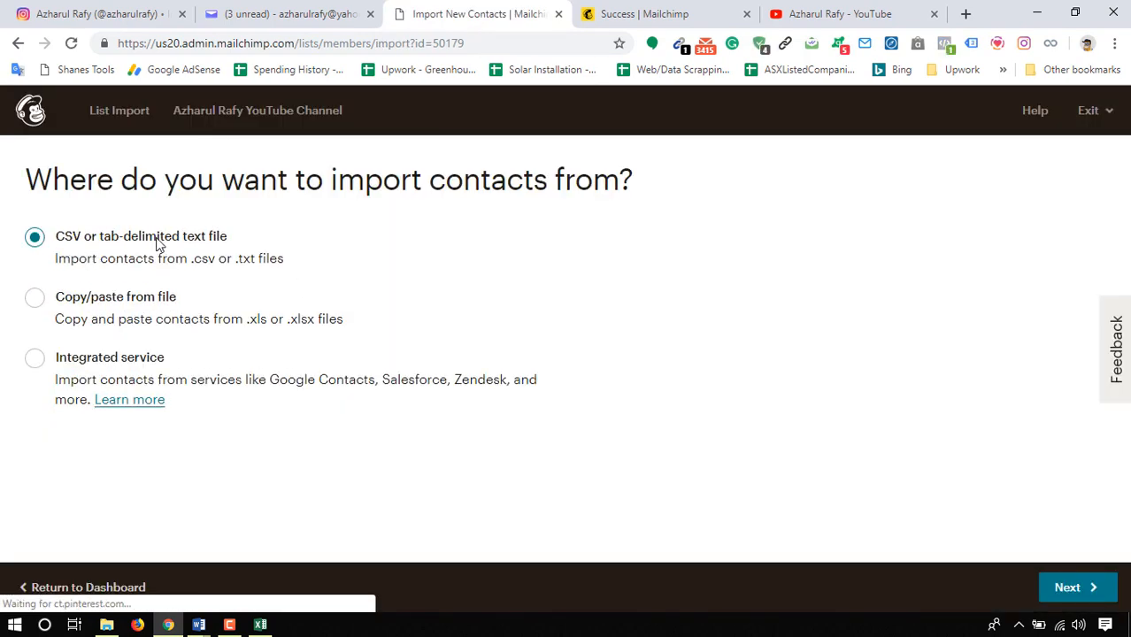
pyautogui.hotkey('alt', 'Tab')
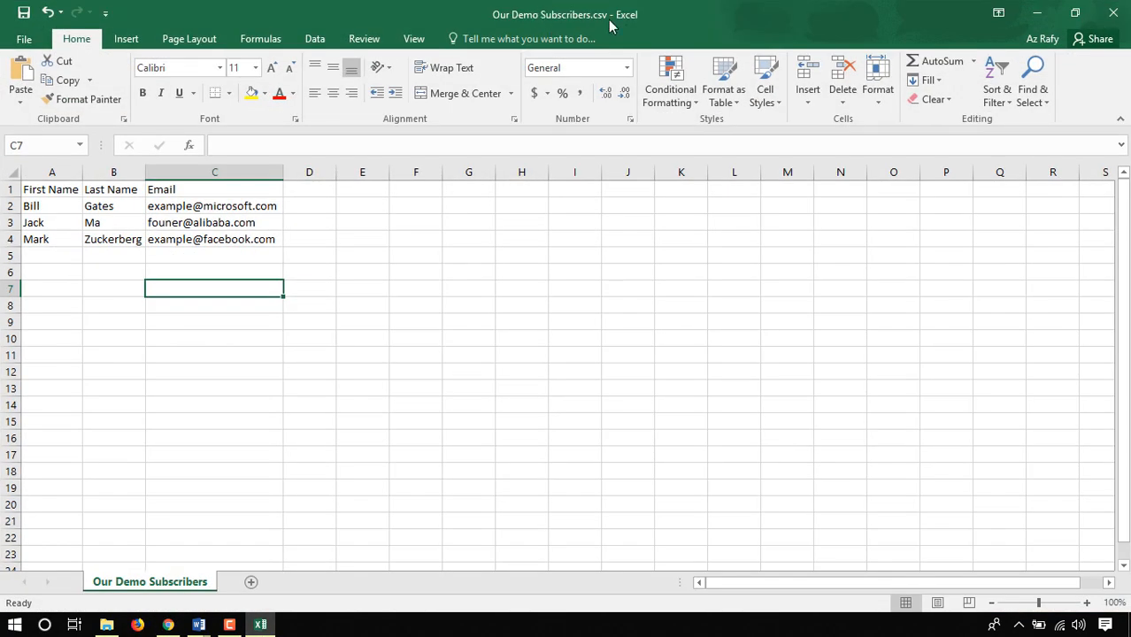
pyautogui.hotkey('alt', 'Tab')
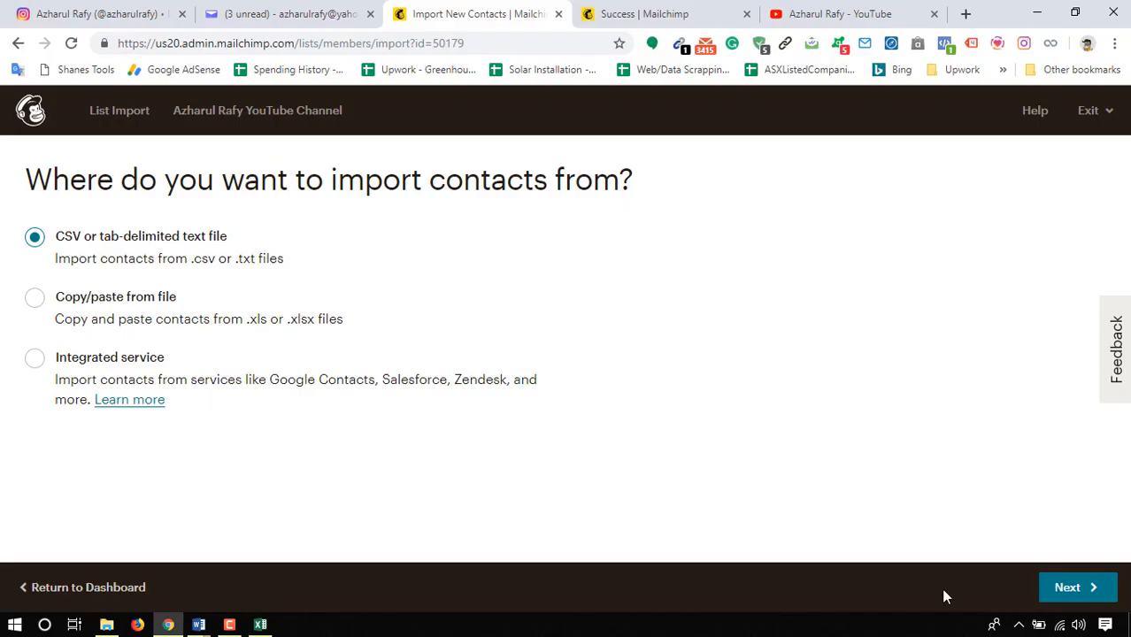
pyautogui.click(1071, 589)
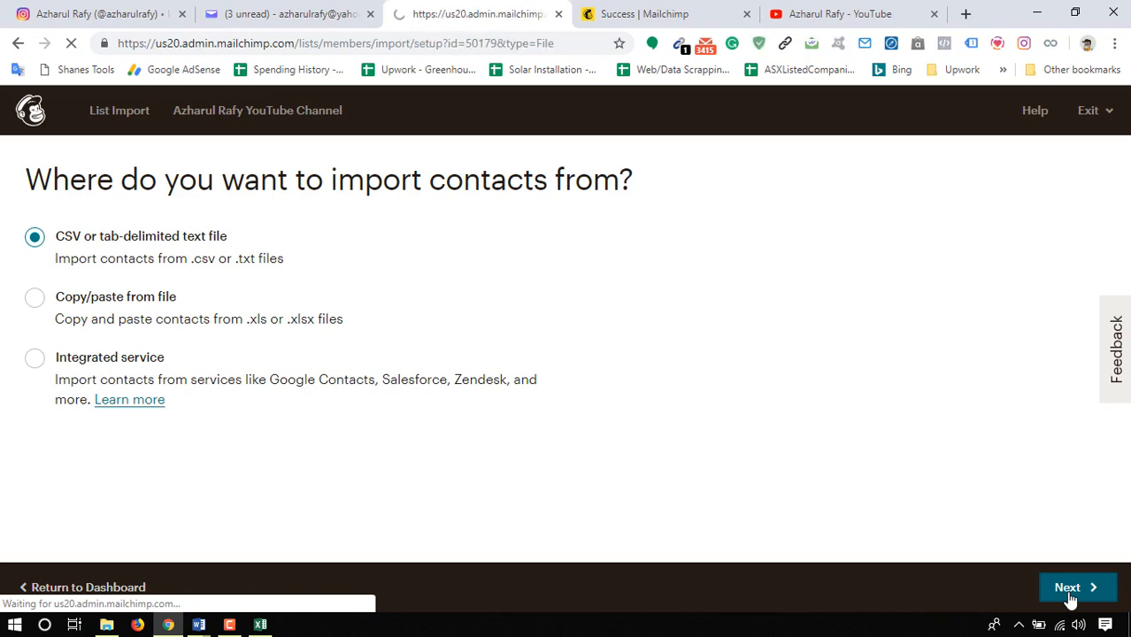
# - Choose Our Demo Subscribers.csv as the file to upload and continue to the column matching
pyautogui.click(486, 263)
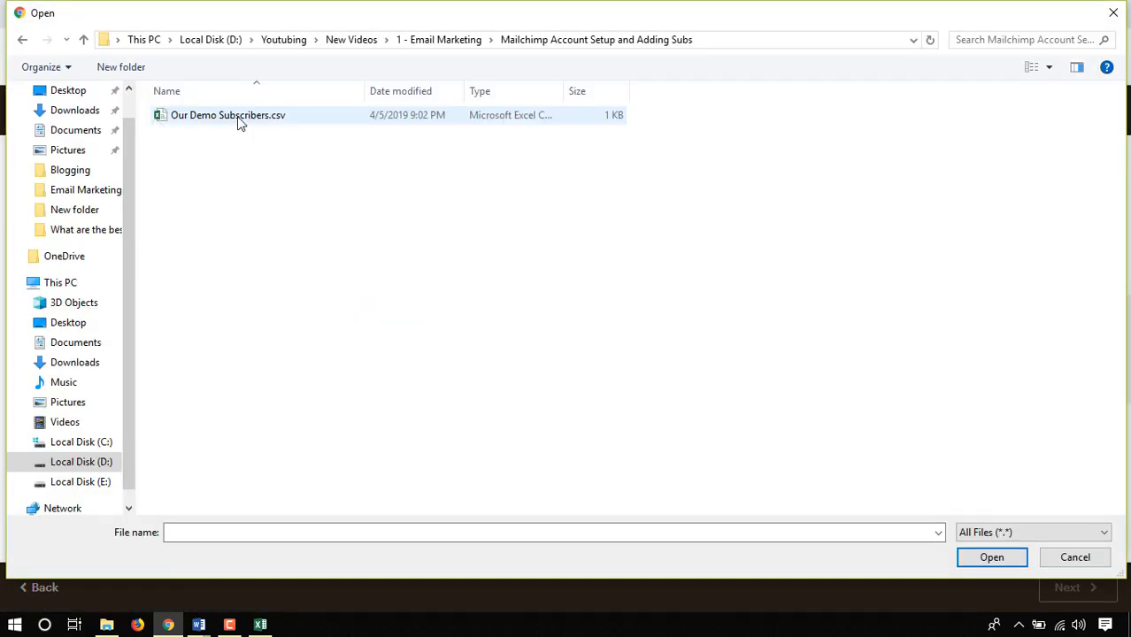
pyautogui.click(222, 117)
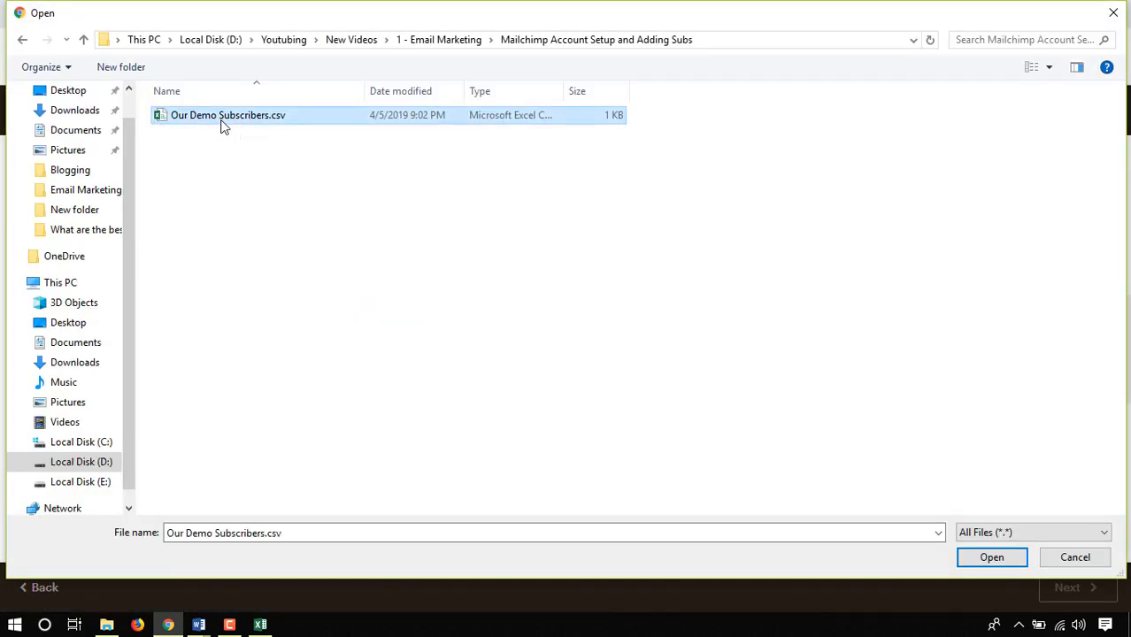
pyautogui.click(982, 557)
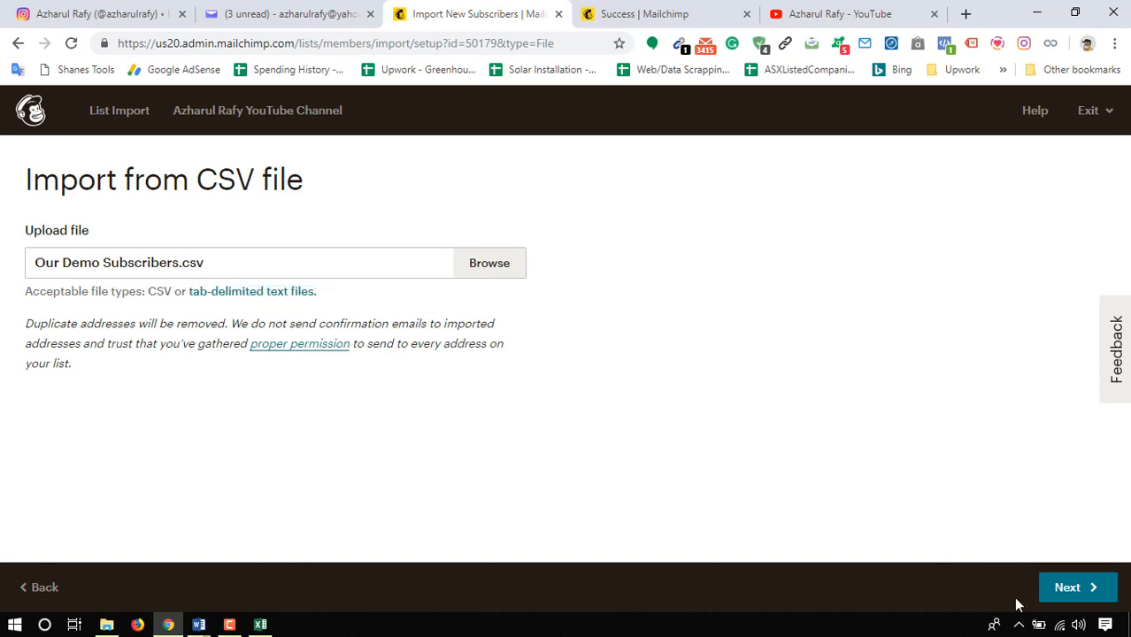
pyautogui.click(1051, 593)
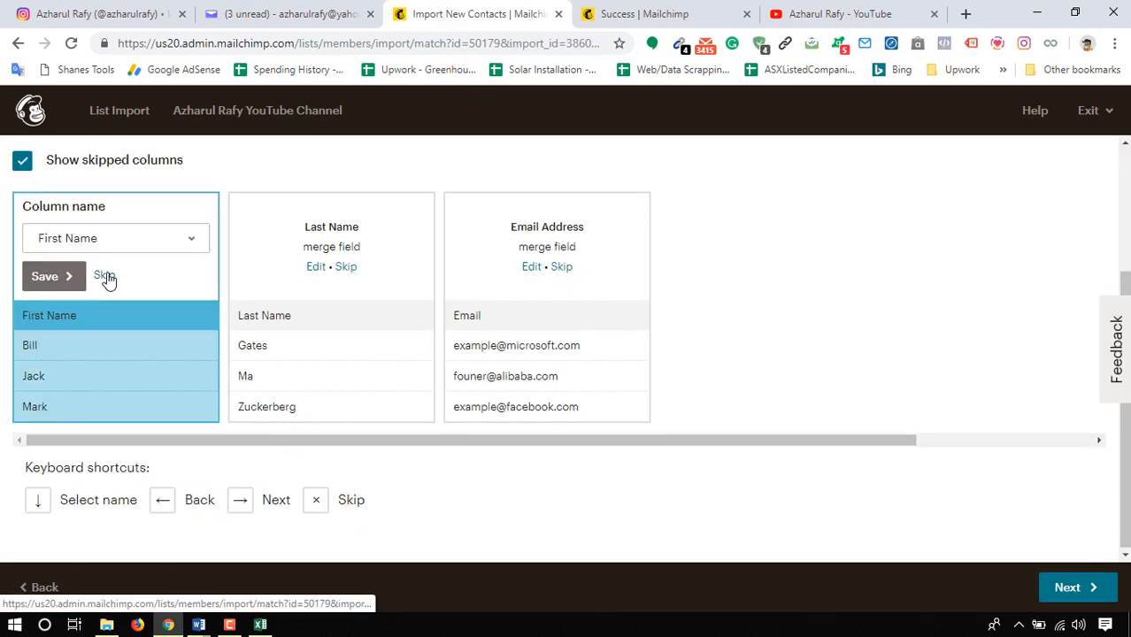
# - Keep First Name as the name of the first import column and save the match
pyautogui.click(77, 241)
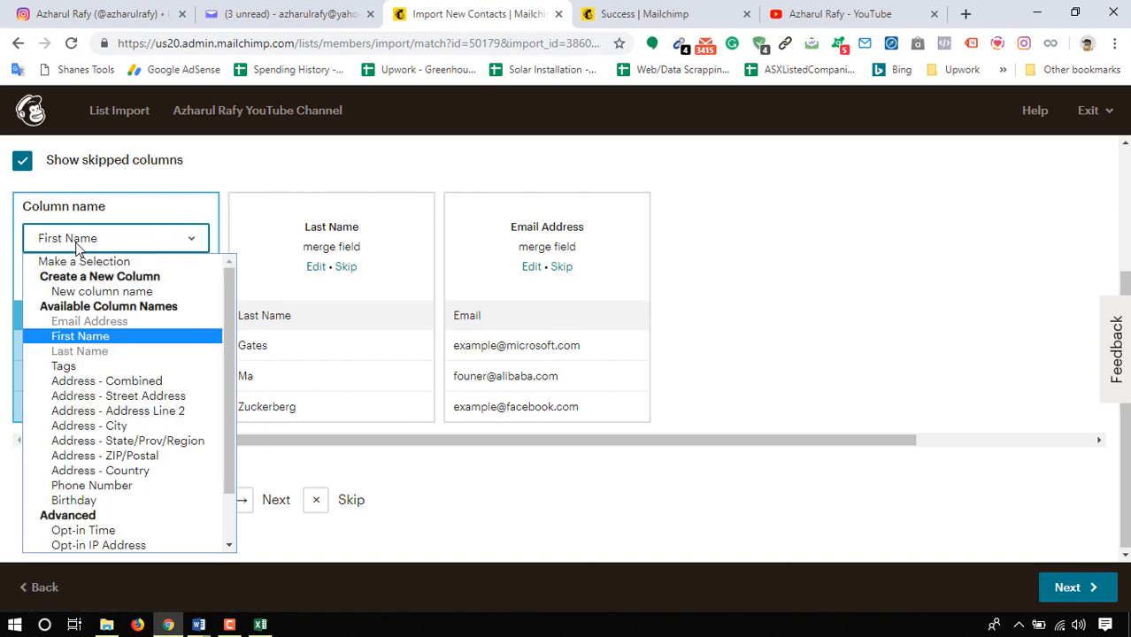
pyautogui.click(121, 240)
pyautogui.click(55, 276)
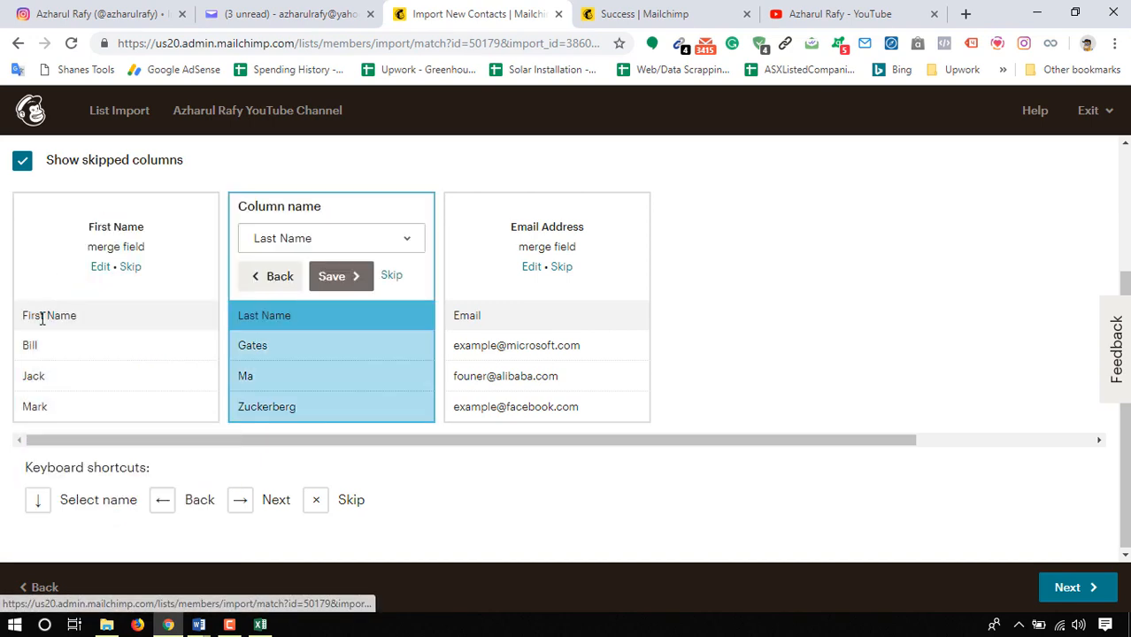
# - Save the Last Name and Email Address column matches and continue to the import review
pyautogui.click(341, 276)
pyautogui.click(559, 277)
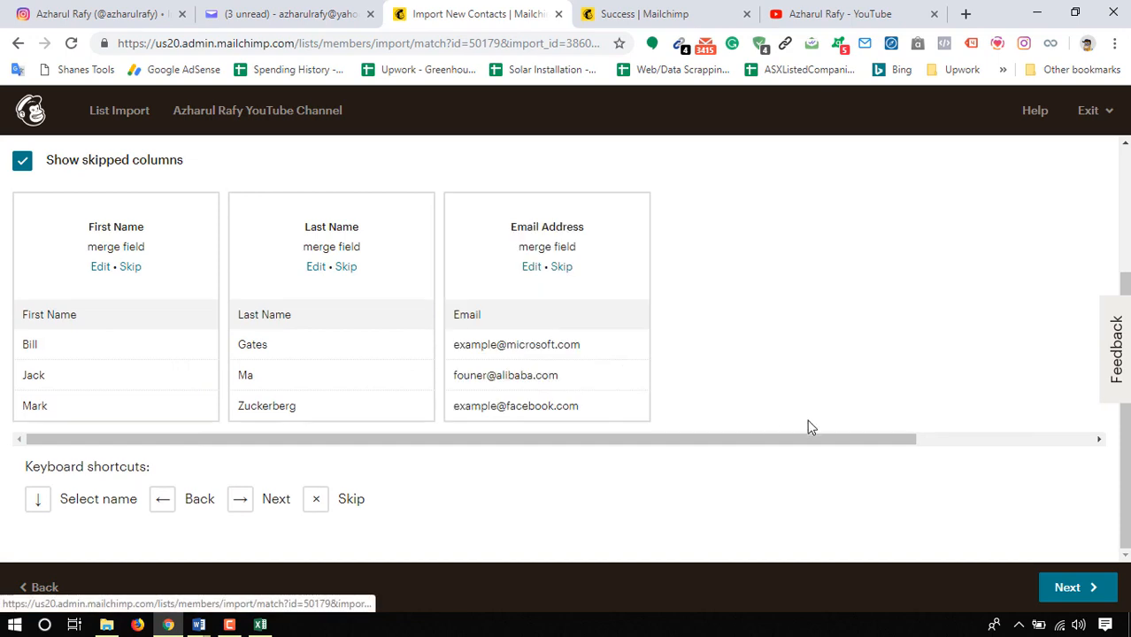
pyautogui.click(1084, 595)
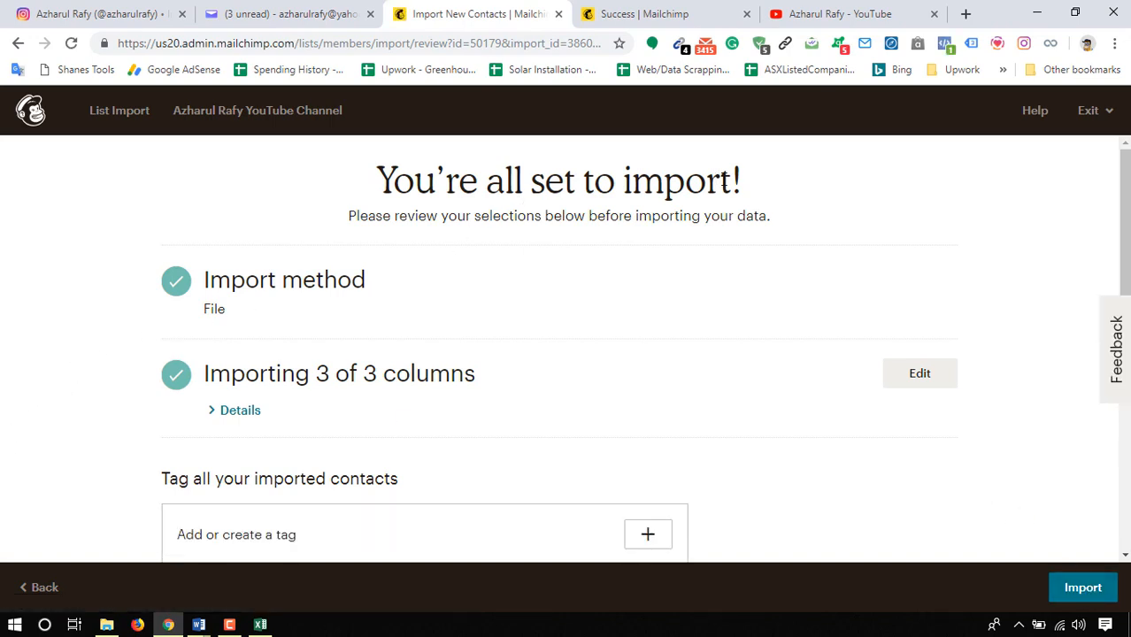
# - Expand the details of the imported columns to check which audience field each one is matched to
pyautogui.scroll(-1, 402, 294)
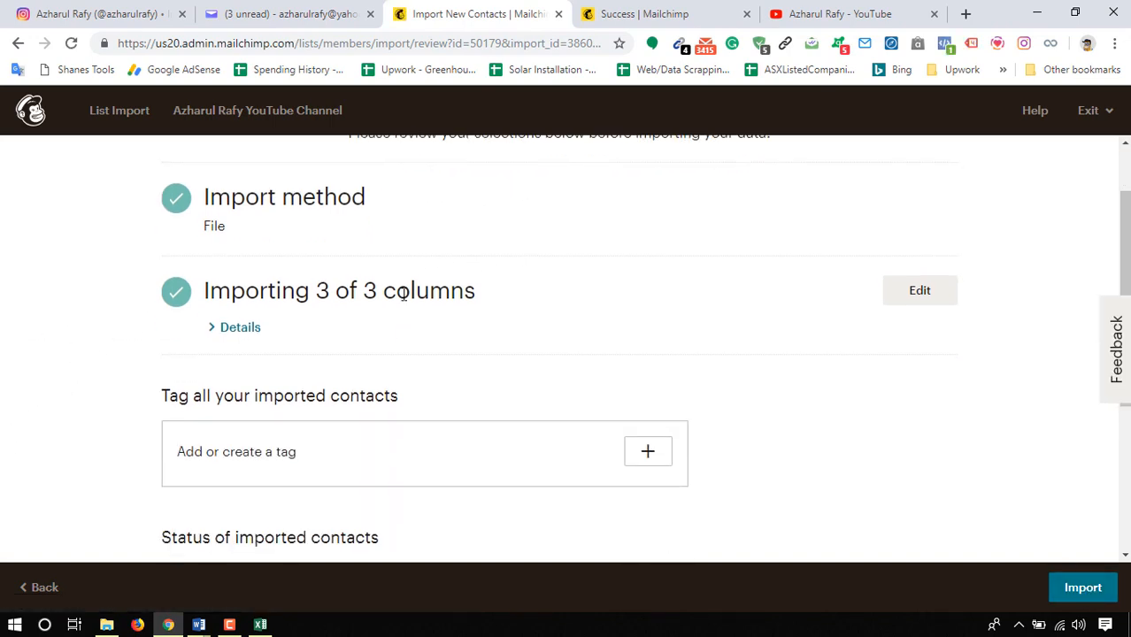
pyautogui.click(252, 329)
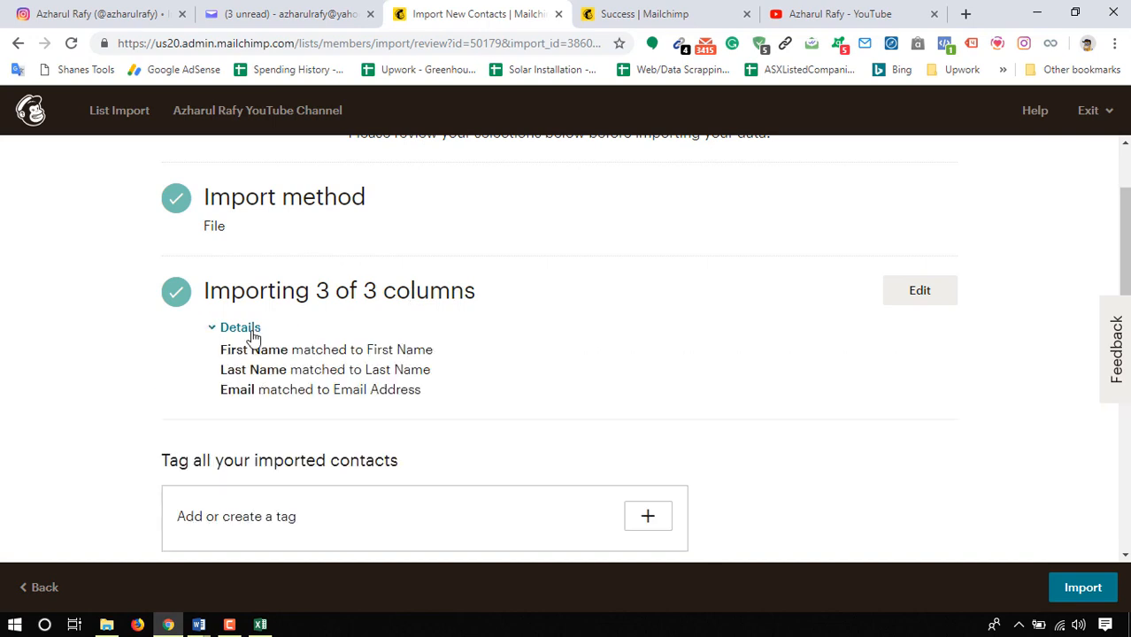
pyautogui.scroll(-3, 2, 369)
pyautogui.scroll(1, 18, 323)
# - Keep Subscribed as the status of the imported contacts, run the import, and check the audience's contact table
pyautogui.scroll(-1, 242, 389)
pyautogui.click(242, 384)
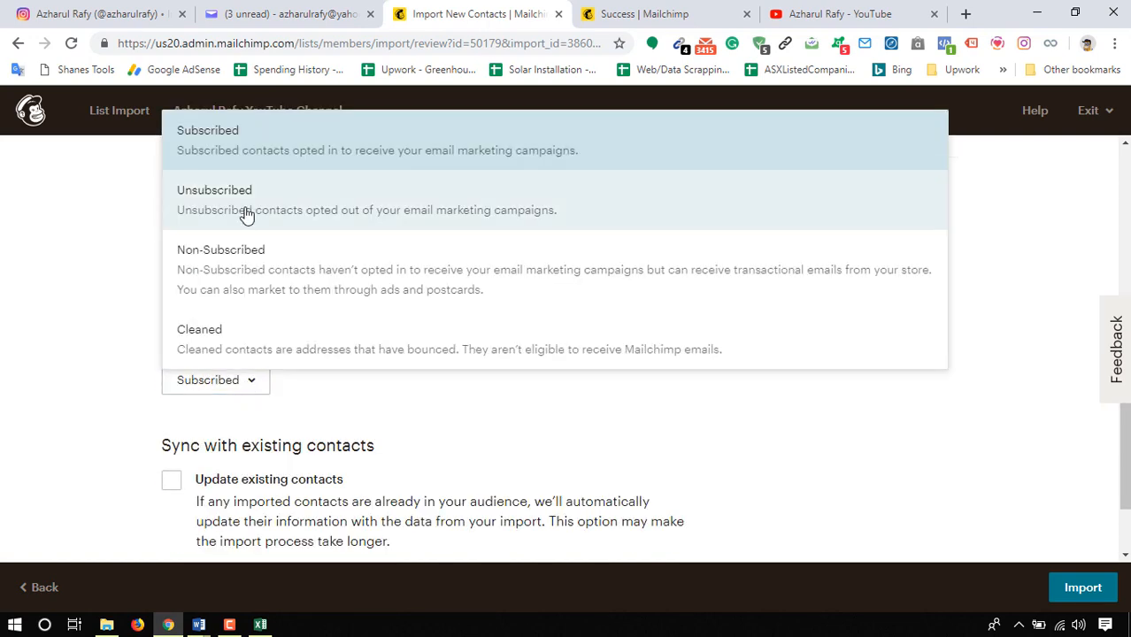
pyautogui.click(23, 386)
pyautogui.scroll(-1, 227, 412)
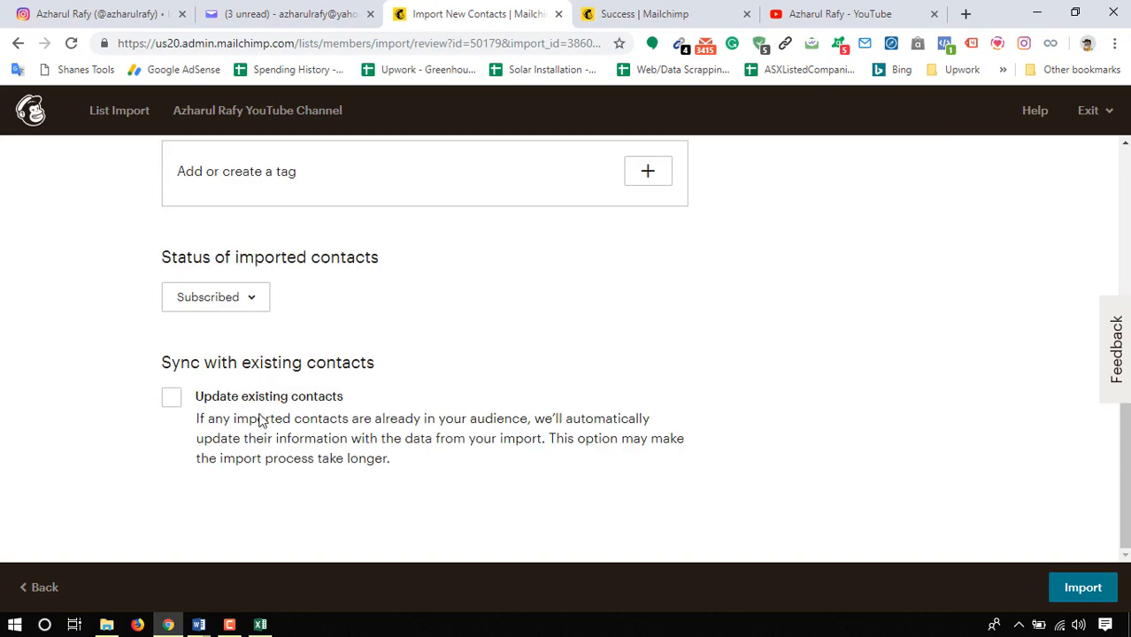
pyautogui.click(1067, 597)
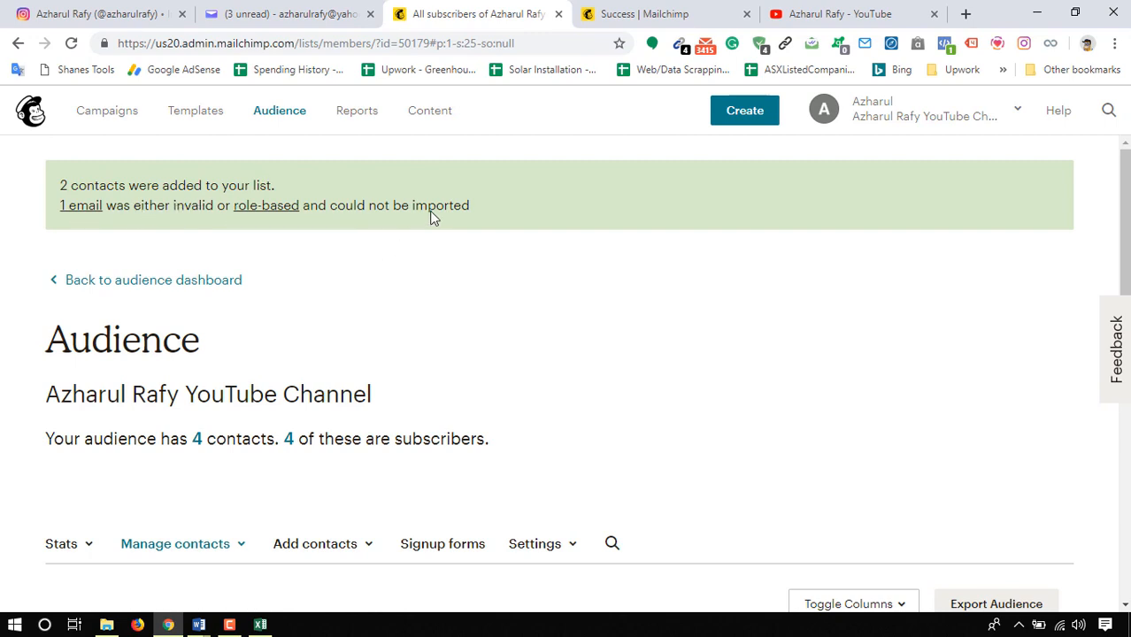
pyautogui.scroll(-3, 174, 353)
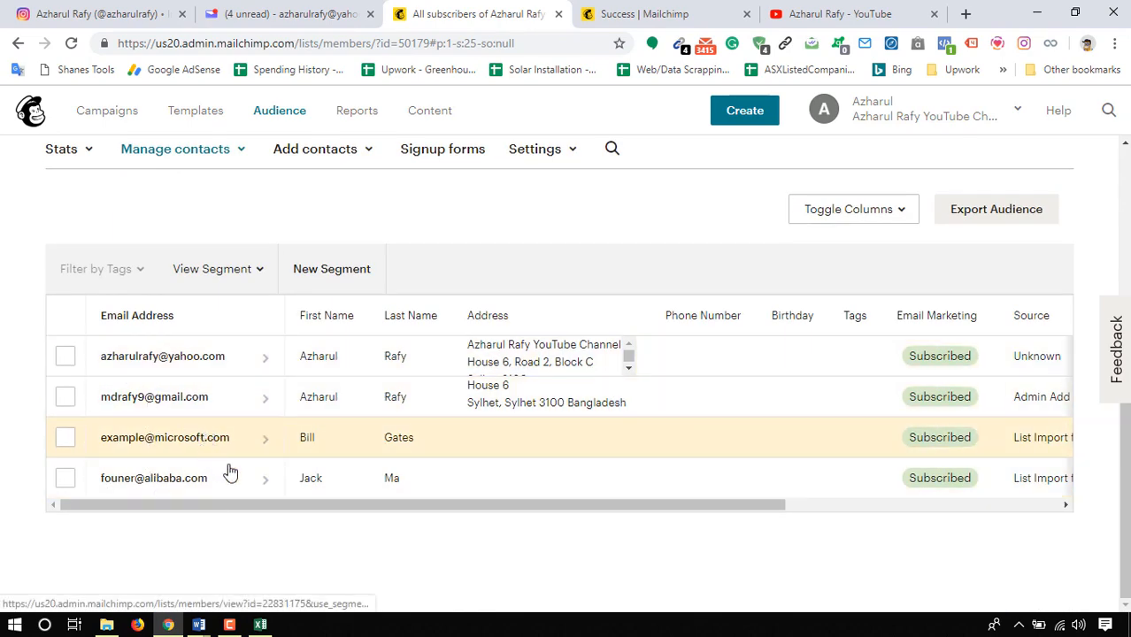
pyautogui.scroll(1, 3, 427)
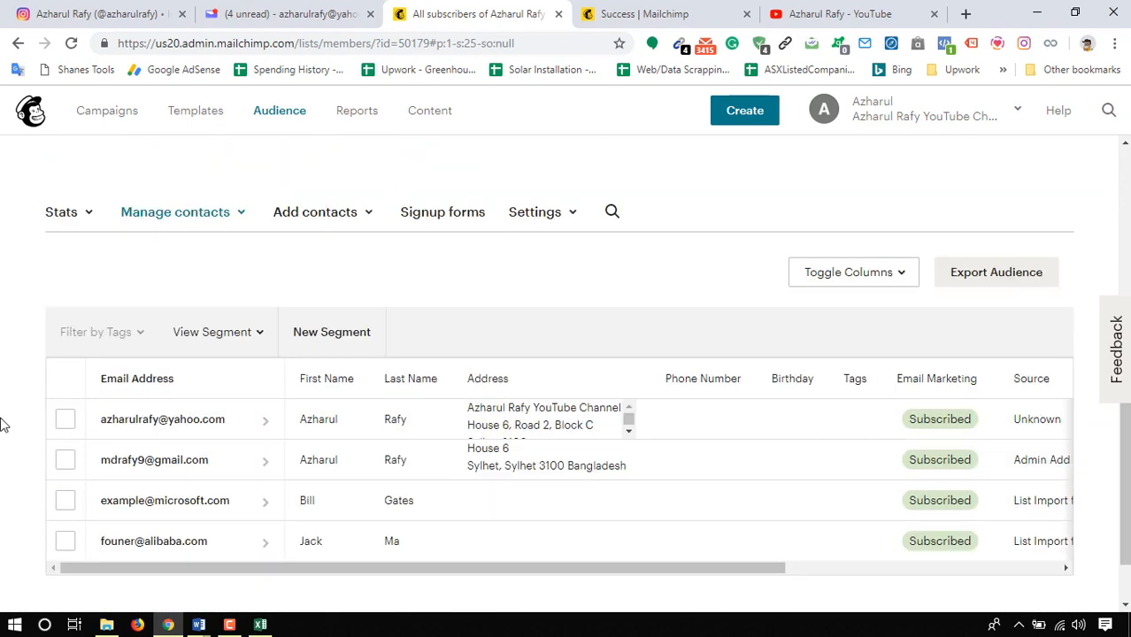